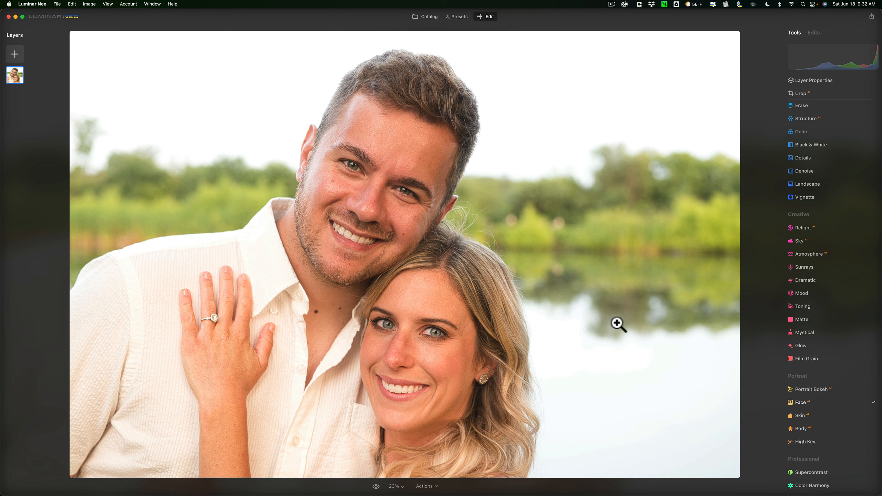
Try the Face Light adjustment on the couple's faces and revert the photo to its original.
{"action": "left_click", "coordinate": [836, 403]}
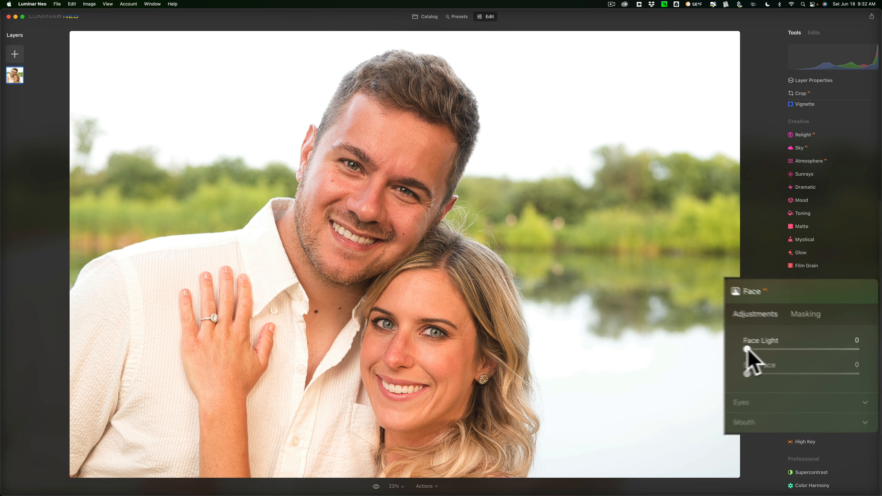
{"action": "left_click_drag", "start_coordinate": [716, 350], "coordinate": [798, 352]}
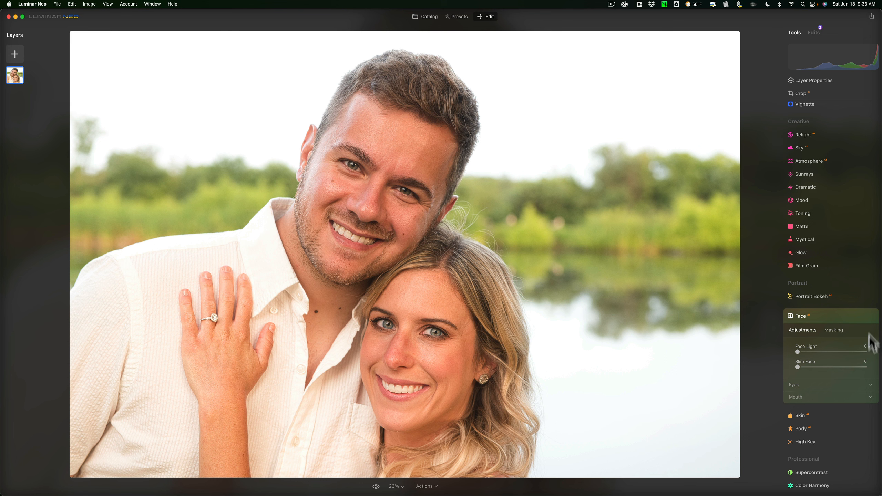
{"action": "left_click", "coordinate": [847, 315]}
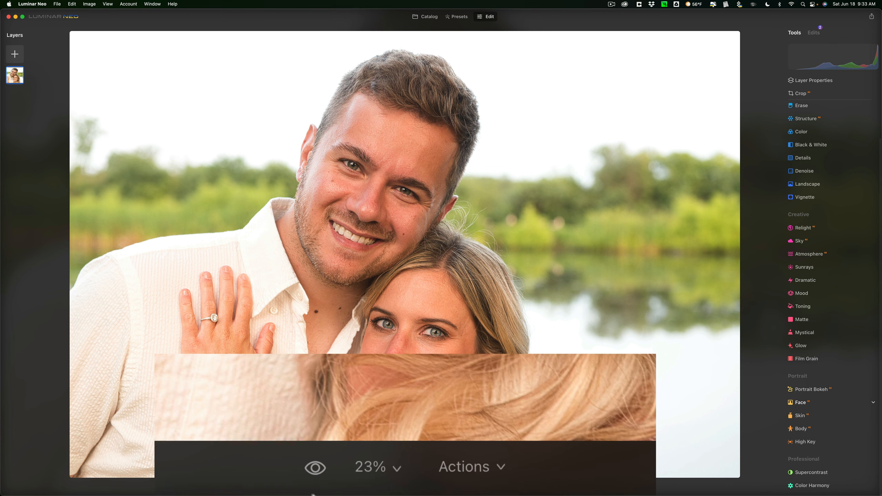
{"action": "left_click", "coordinate": [438, 487]}
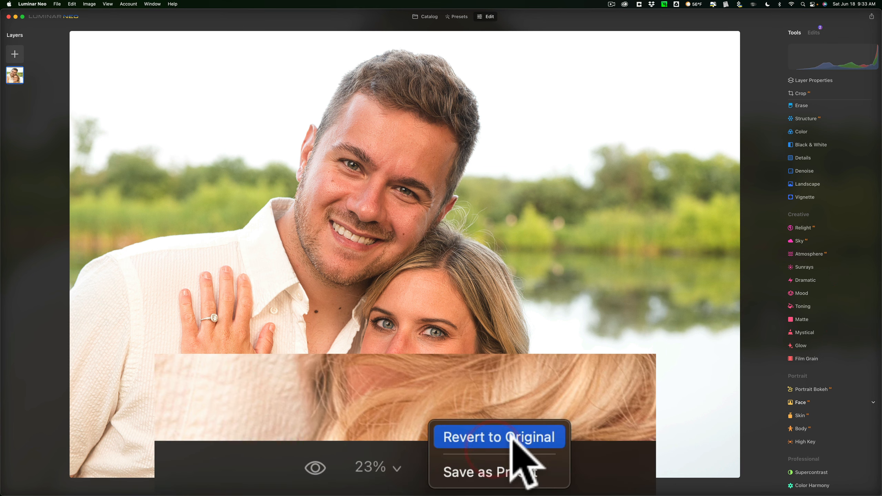
{"action": "left_click", "coordinate": [436, 477]}
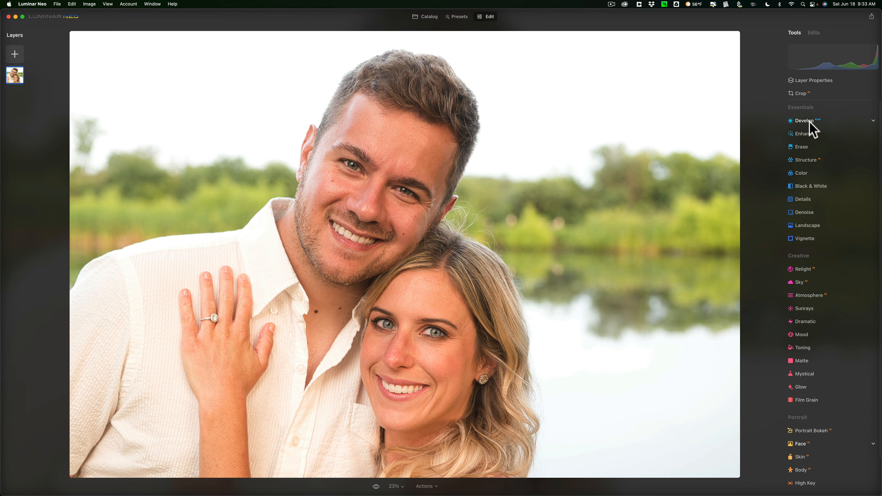
Develop the photo's tones with Highlights at -29, Shadows at 42, Whites at 35 and Blacks at -22.
{"action": "left_click", "coordinate": [810, 120]}
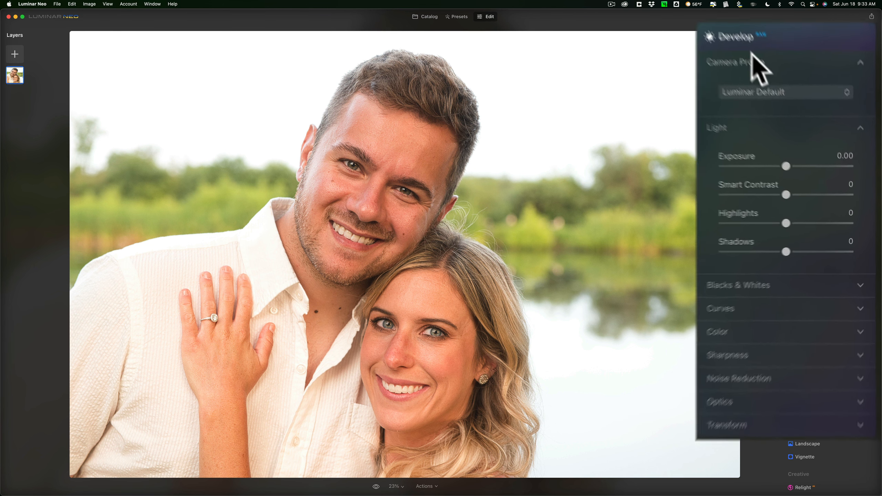
{"action": "left_click_drag", "start_coordinate": [780, 223], "coordinate": [760, 223]}
{"action": "left_click_drag", "start_coordinate": [780, 253], "coordinate": [809, 253]}
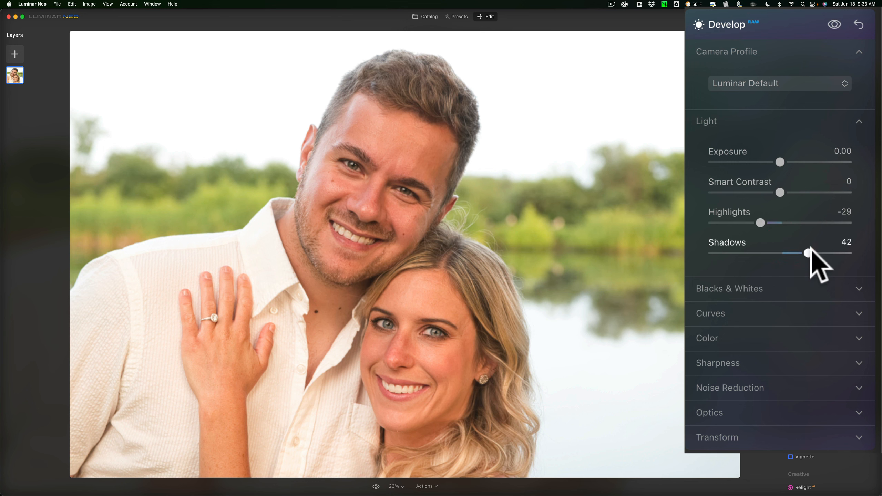
{"action": "left_click", "coordinate": [792, 297]}
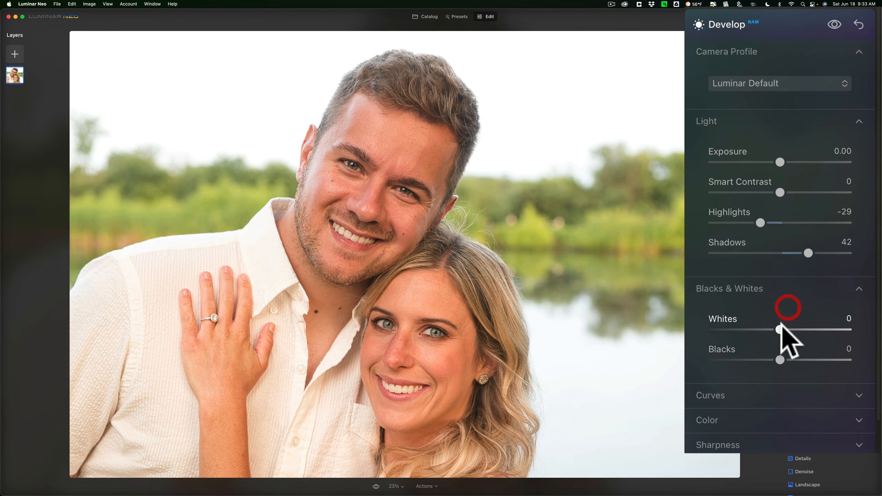
{"action": "left_click_drag", "start_coordinate": [781, 329], "coordinate": [804, 329]}
{"action": "left_click_drag", "start_coordinate": [781, 362], "coordinate": [765, 374]}
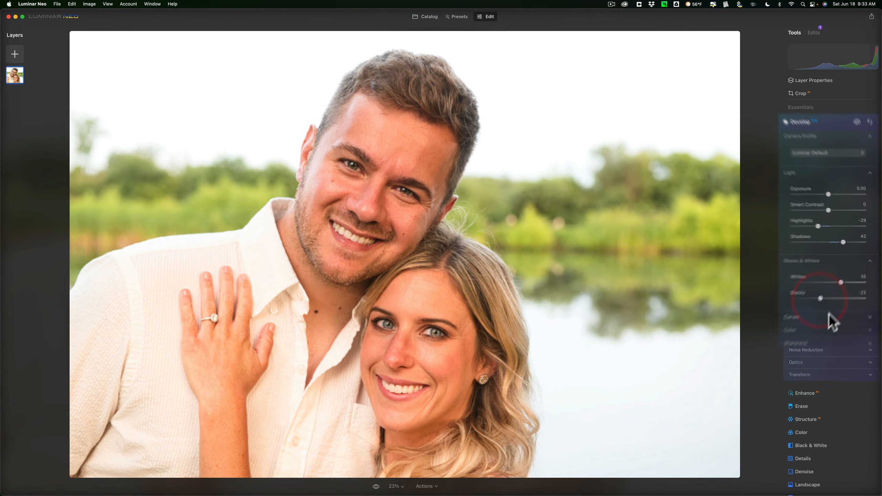
Set the Develop Vibrance to 24 and close the Develop adjustments.
{"action": "left_click", "coordinate": [769, 284]}
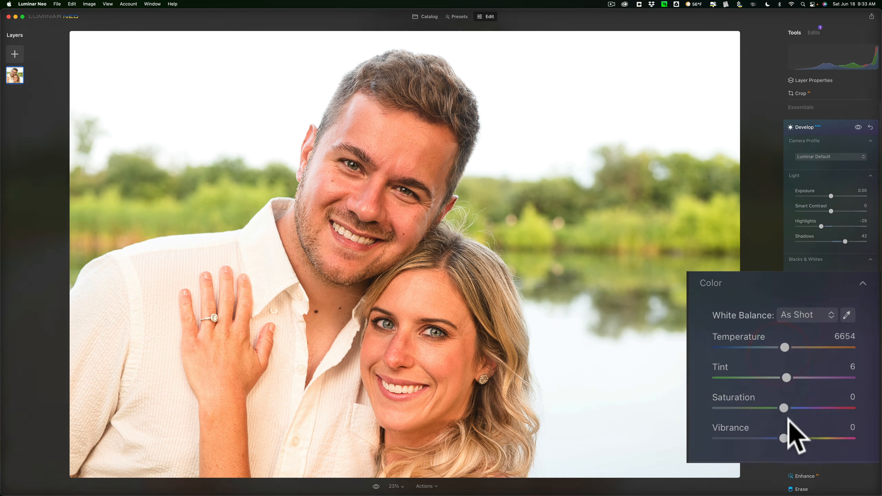
{"action": "left_click_drag", "start_coordinate": [784, 439], "coordinate": [800, 440]}
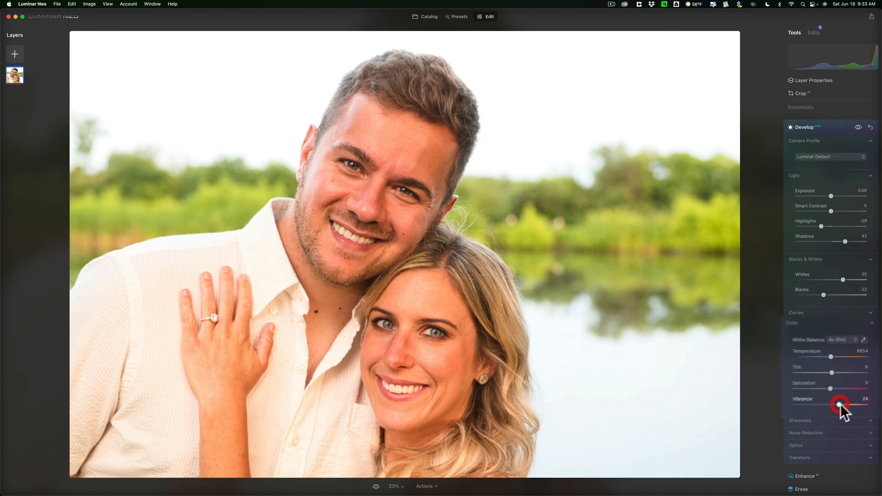
{"action": "left_click", "coordinate": [830, 325]}
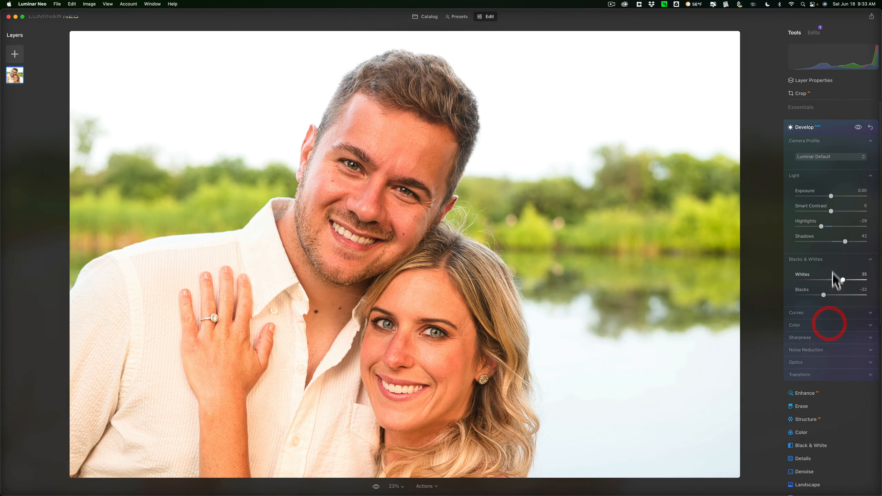
{"action": "left_click", "coordinate": [827, 175]}
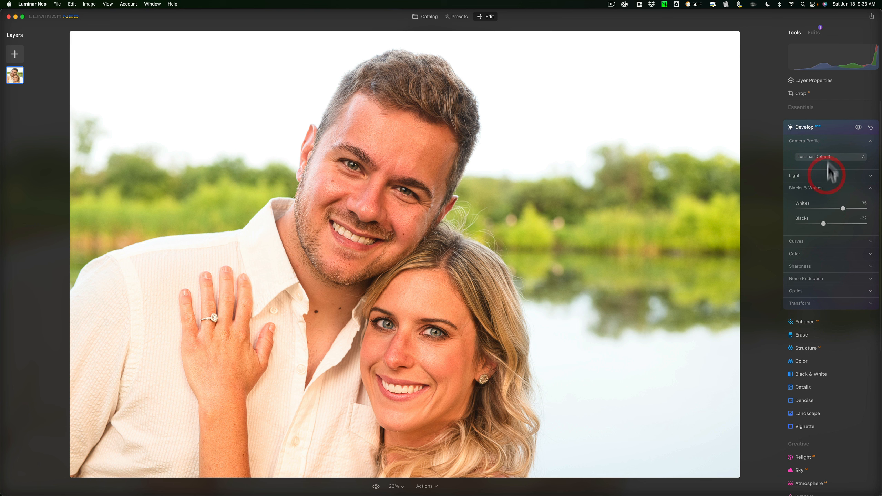
{"action": "left_click", "coordinate": [829, 126]}
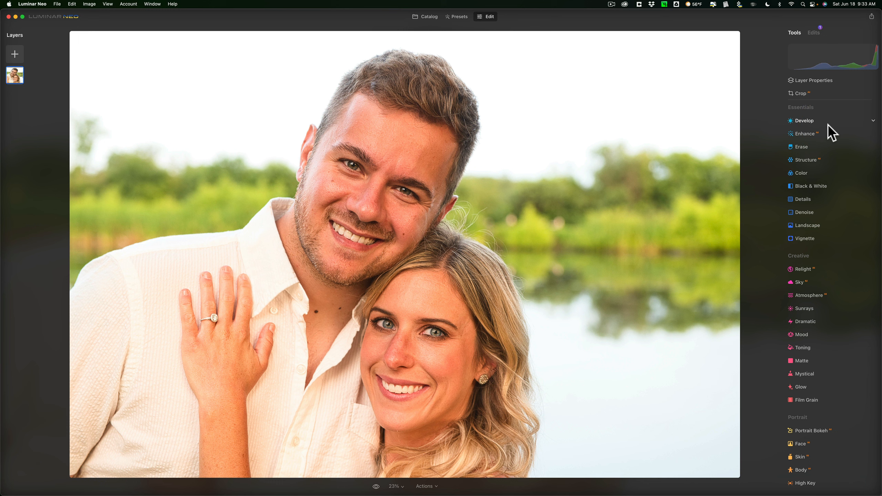
Paint a Face AI brush mask over the woman's face and hair with an enlarged brush, and check its overlay.
{"action": "scroll", "coordinate": [828, 124], "scroll_direction": "down", "scroll_amount": 3}
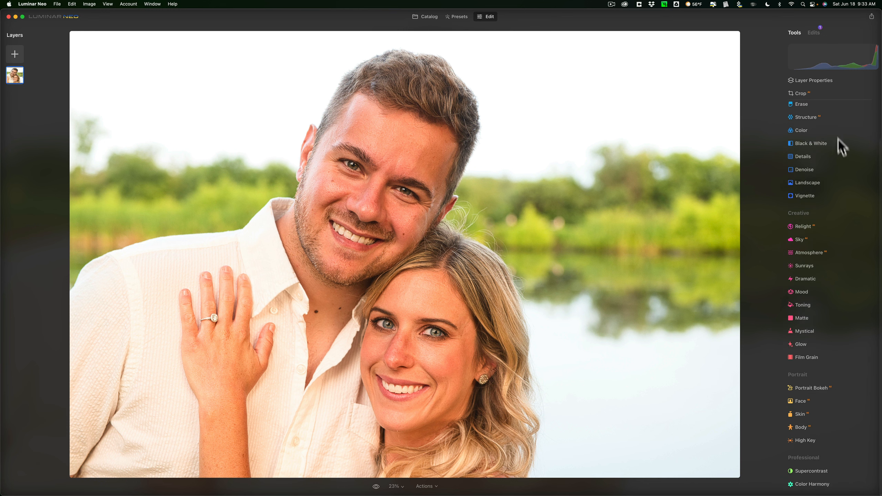
{"action": "left_click", "coordinate": [838, 398]}
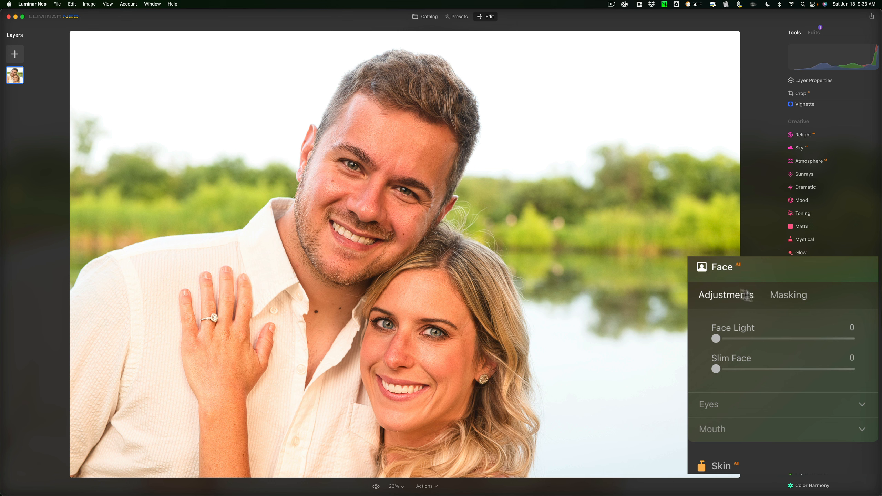
{"action": "left_click", "coordinate": [780, 295]}
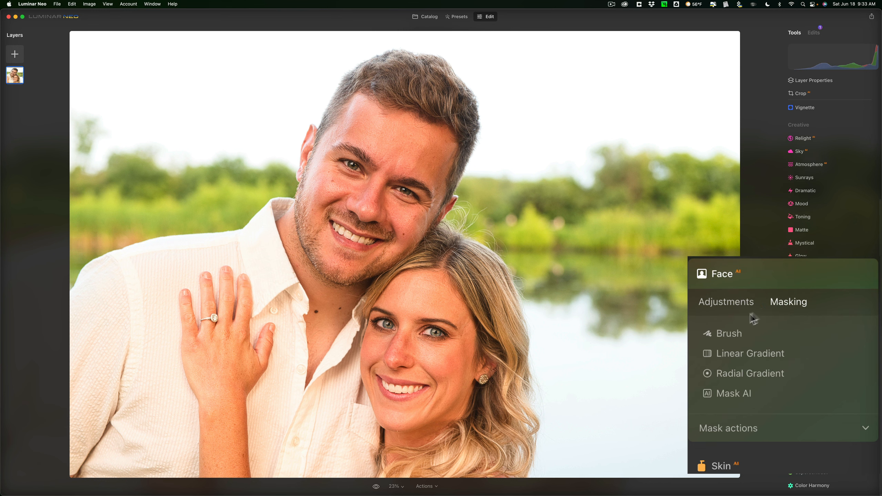
{"action": "left_click", "coordinate": [730, 333]}
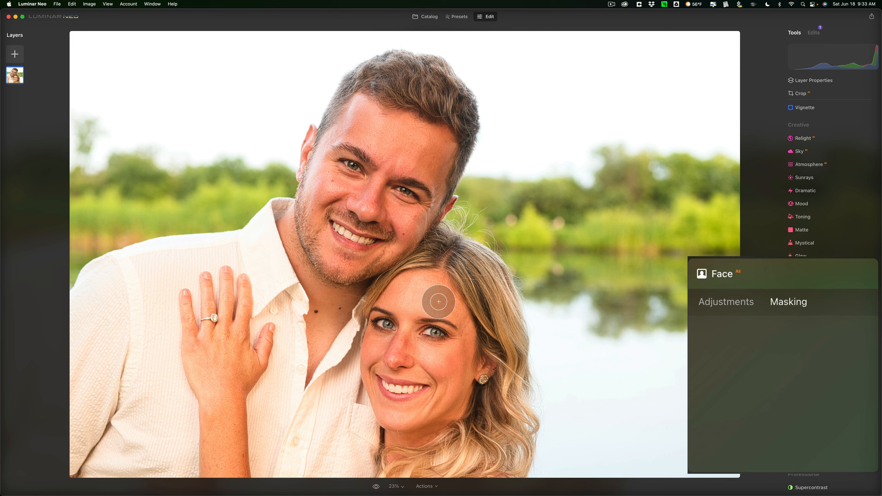
{"action": "key", "text": "bracketright"}
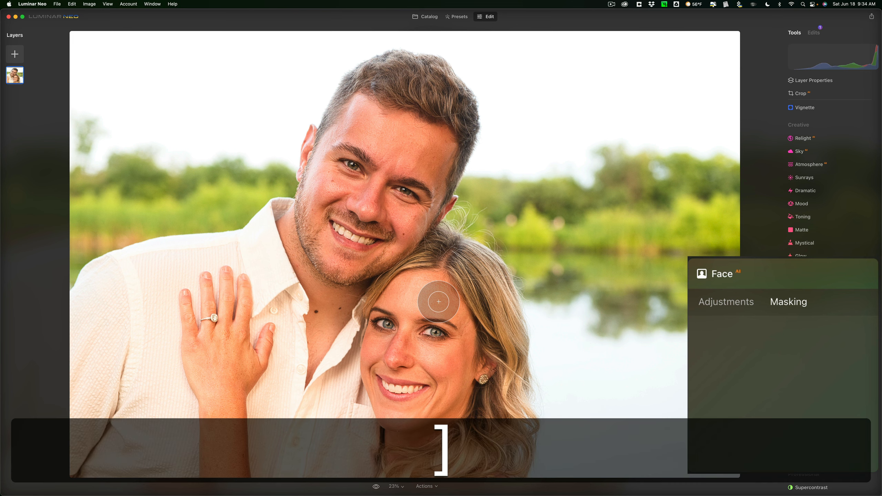
{"action": "key", "text": "bracketright"}
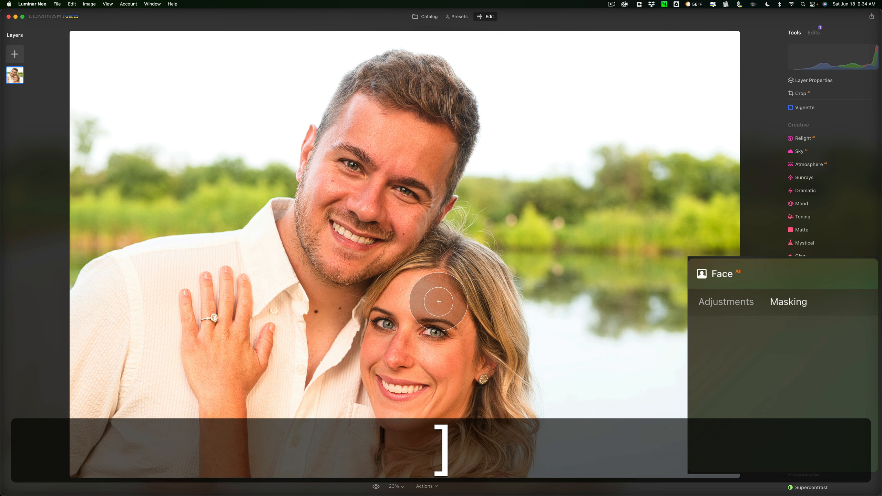
{"action": "key", "text": "bracketright"}
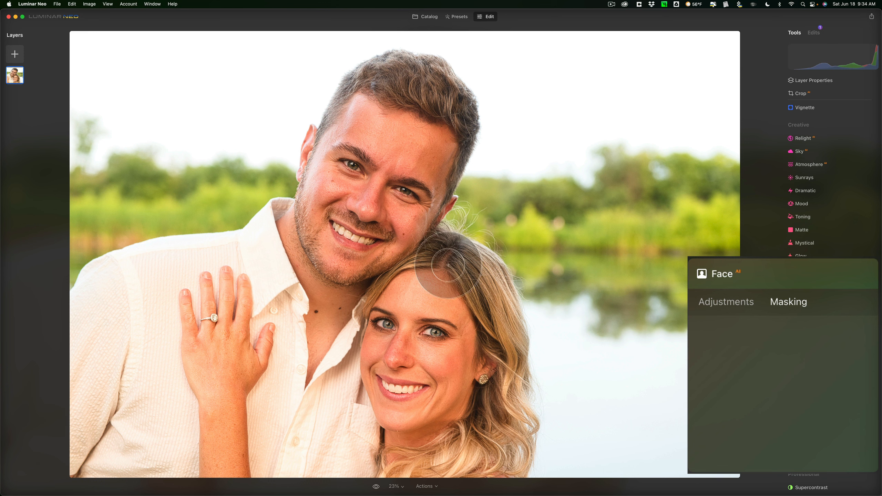
{"action": "mouse_move", "coordinate": [455, 268]}
{"action": "left_mouse_down"}
{"action": "mouse_move", "coordinate": [397, 313]}
{"action": "mouse_move", "coordinate": [382, 343]}
{"action": "mouse_move", "coordinate": [388, 392]}
{"action": "mouse_move", "coordinate": [402, 398]}
{"action": "mouse_move", "coordinate": [384, 317]}
{"action": "mouse_move", "coordinate": [359, 348]}
{"action": "mouse_move", "coordinate": [361, 384]}
{"action": "mouse_move", "coordinate": [369, 405]}
{"action": "mouse_move", "coordinate": [404, 423]}
{"action": "mouse_move", "coordinate": [398, 457]}
{"action": "mouse_move", "coordinate": [407, 465]}
{"action": "mouse_move", "coordinate": [448, 432]}
{"action": "mouse_move", "coordinate": [487, 458]}
{"action": "mouse_move", "coordinate": [510, 450]}
{"action": "mouse_move", "coordinate": [523, 395]}
{"action": "mouse_move", "coordinate": [512, 333]}
{"action": "mouse_move", "coordinate": [497, 317]}
{"action": "mouse_move", "coordinate": [471, 243]}
{"action": "mouse_move", "coordinate": [484, 239]}
{"action": "mouse_move", "coordinate": [479, 227]}
{"action": "mouse_move", "coordinate": [533, 293]}
{"action": "mouse_move", "coordinate": [559, 378]}
{"action": "mouse_move", "coordinate": [533, 469]}
{"action": "mouse_move", "coordinate": [530, 444]}
{"action": "mouse_move", "coordinate": [517, 451]}
{"action": "mouse_move", "coordinate": [477, 407]}
{"action": "mouse_move", "coordinate": [466, 367]}
{"action": "mouse_move", "coordinate": [427, 395]}
{"action": "mouse_move", "coordinate": [430, 326]}
{"action": "mouse_move", "coordinate": [423, 373]}
{"action": "mouse_move", "coordinate": [403, 382]}
{"action": "mouse_move", "coordinate": [395, 372]}
{"action": "mouse_move", "coordinate": [395, 401]}
{"action": "left_mouse_up"}
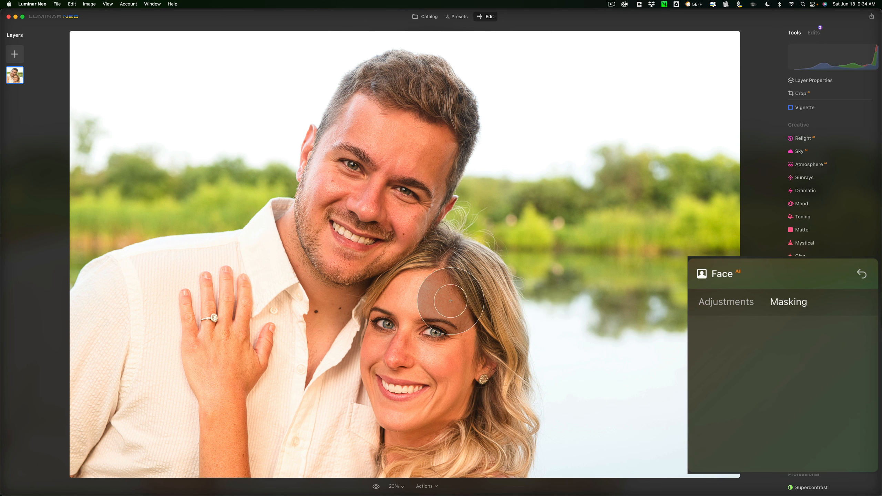
{"action": "key", "text": "slash"}
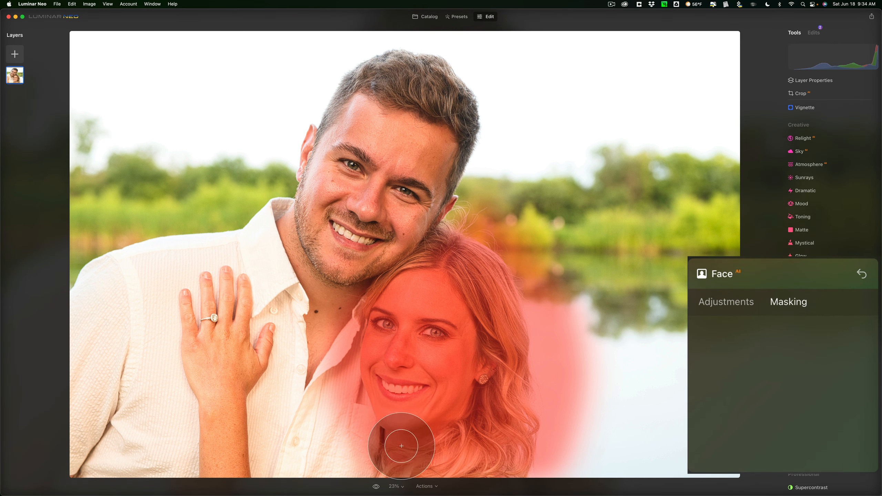
{"action": "key", "text": "slash"}
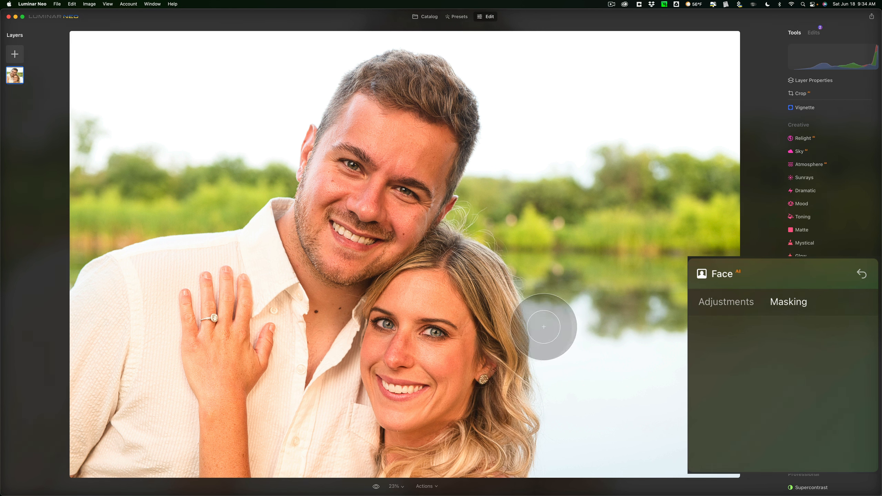
Set Face Light to 70 for the masked woman, and try Slim Face at 100 before resetting it to 0.
{"action": "left_click", "coordinate": [724, 303]}
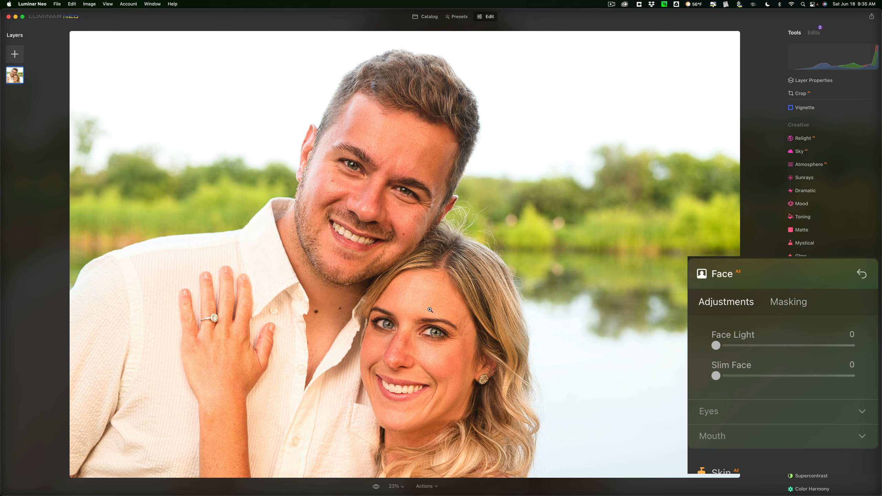
{"action": "left_click_drag", "start_coordinate": [716, 347], "coordinate": [819, 350]}
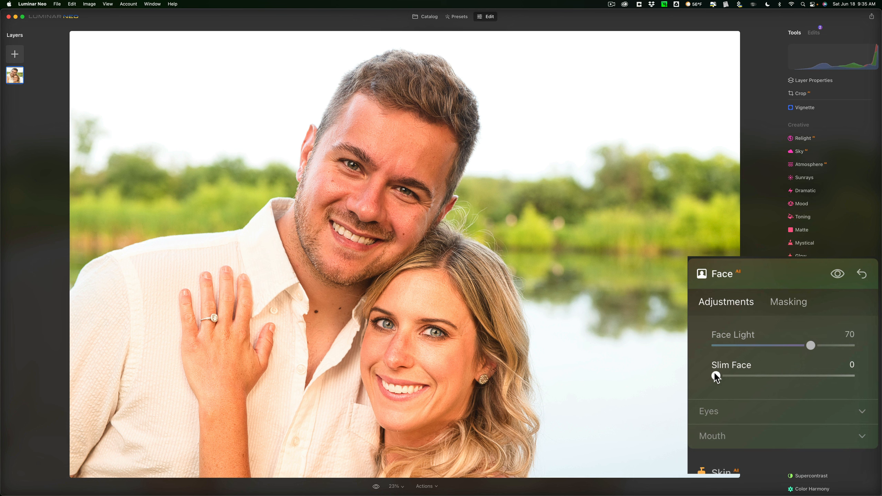
{"action": "left_click_drag", "start_coordinate": [716, 377], "coordinate": [870, 377]}
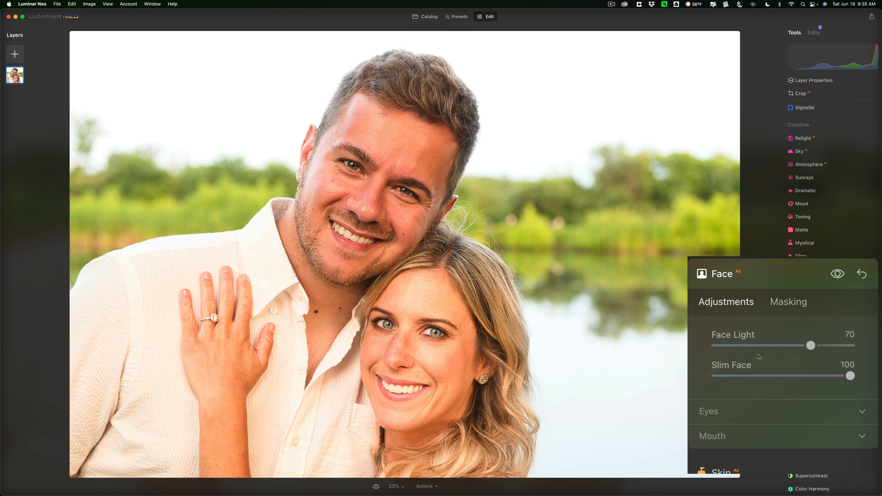
{"action": "left_click_drag", "start_coordinate": [851, 379], "coordinate": [716, 376]}
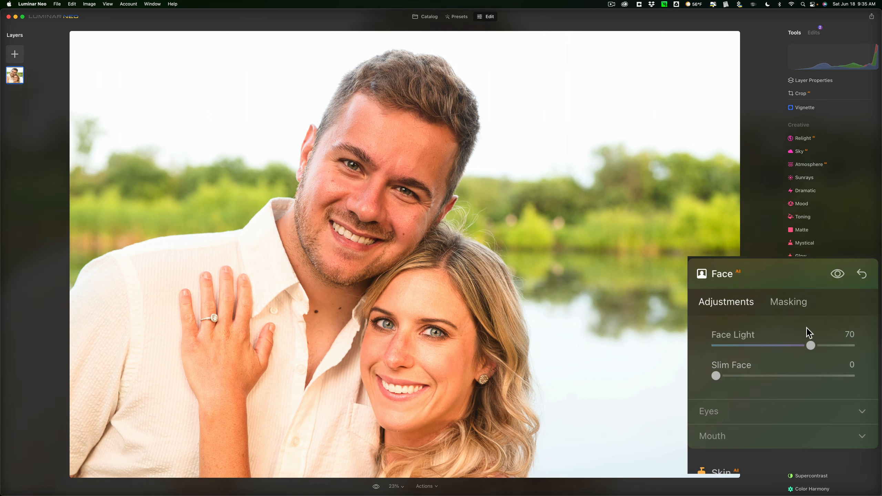
Set Iris Flare to 63 in the Face AI eye adjustments and keep Enlarge Eyes at 0.
{"action": "scroll", "coordinate": [784, 343], "scroll_direction": "down", "scroll_amount": 1}
{"action": "left_click", "coordinate": [829, 384]}
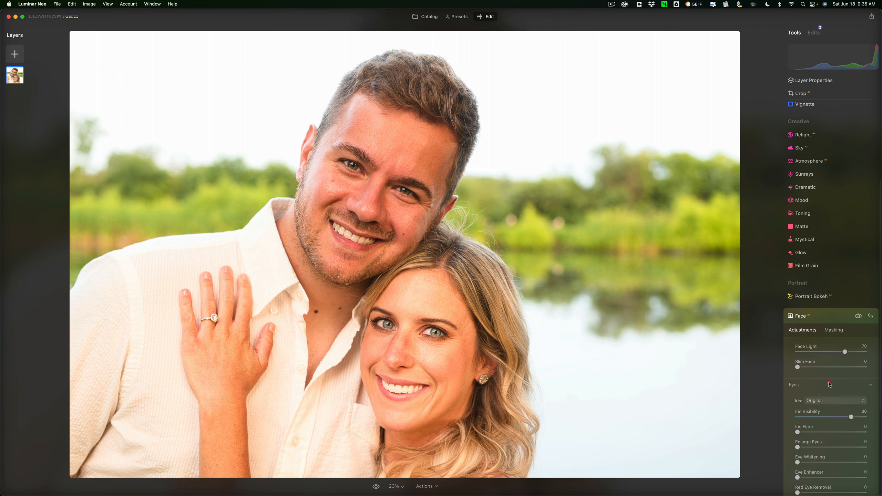
{"action": "scroll", "coordinate": [829, 383], "scroll_direction": "down", "scroll_amount": 8}
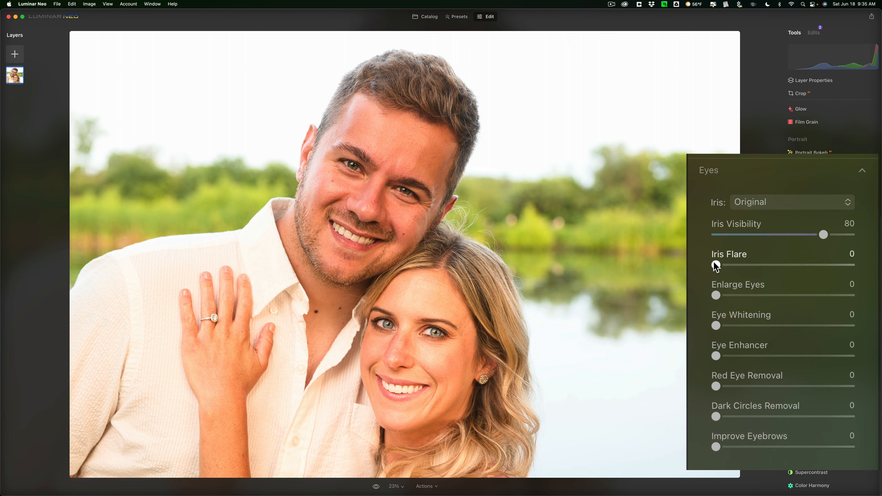
{"action": "left_click_drag", "start_coordinate": [717, 266], "coordinate": [807, 267]}
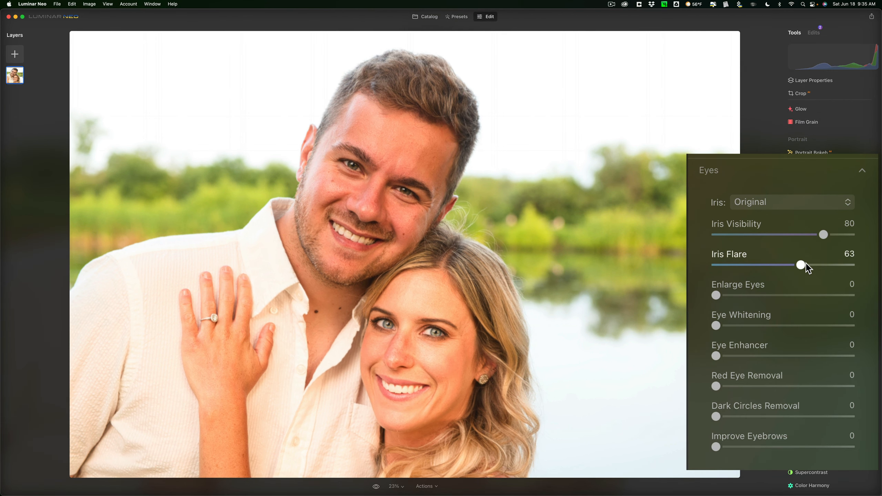
{"action": "mouse_move", "coordinate": [717, 295]}
{"action": "left_mouse_down"}
{"action": "mouse_move", "coordinate": [827, 296]}
{"action": "mouse_move", "coordinate": [702, 294]}
{"action": "left_mouse_up"}
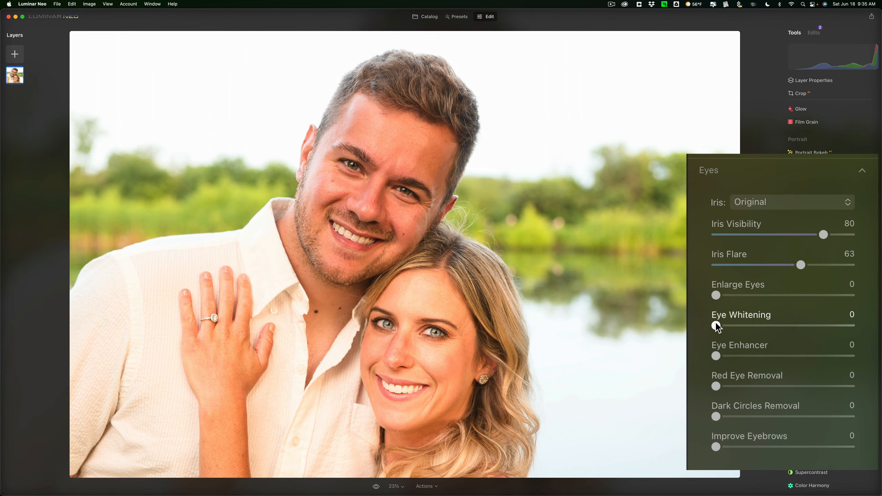
Refine the woman's eyes with Eye Whitening at 24, Eye Enhancer at 25 and Dark Circles Removal at 96.
{"action": "left_click_drag", "start_coordinate": [751, 328], "coordinate": [754, 326]}
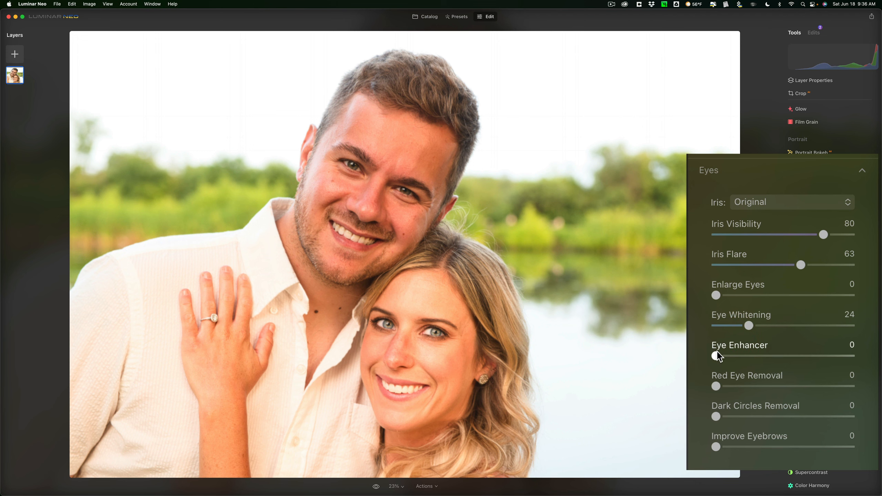
{"action": "left_click_drag", "start_coordinate": [716, 356], "coordinate": [751, 356]}
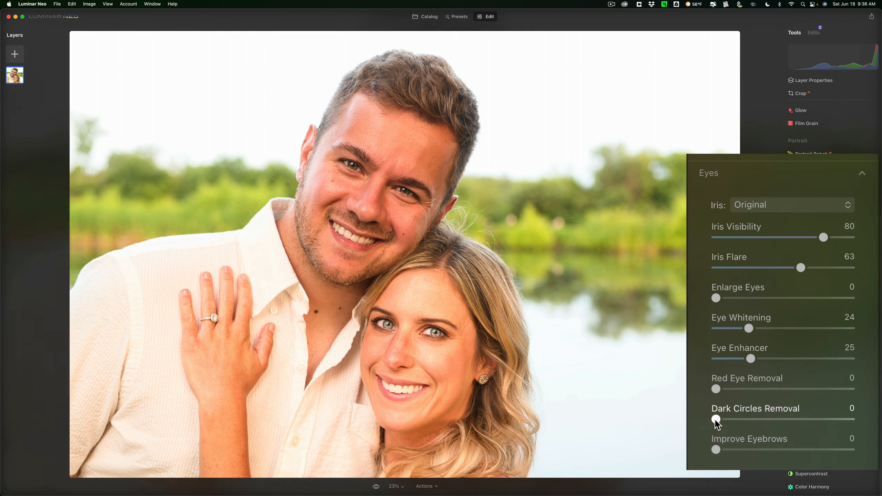
{"action": "left_click_drag", "start_coordinate": [717, 420], "coordinate": [857, 421]}
{"action": "scroll", "coordinate": [799, 414], "scroll_direction": "down", "scroll_amount": 1}
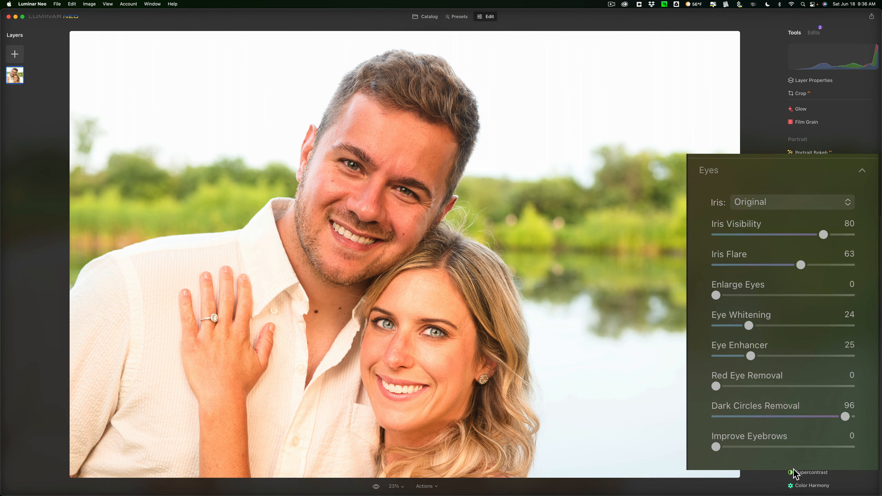
Enhance the woman's mouth with Lips Saturation at 18, Lips Redness at 15, Lips Darkening at 18 and Teeth Whitening at 63.
{"action": "left_click", "coordinate": [836, 394]}
{"action": "scroll", "coordinate": [836, 391], "scroll_direction": "down", "scroll_amount": 2}
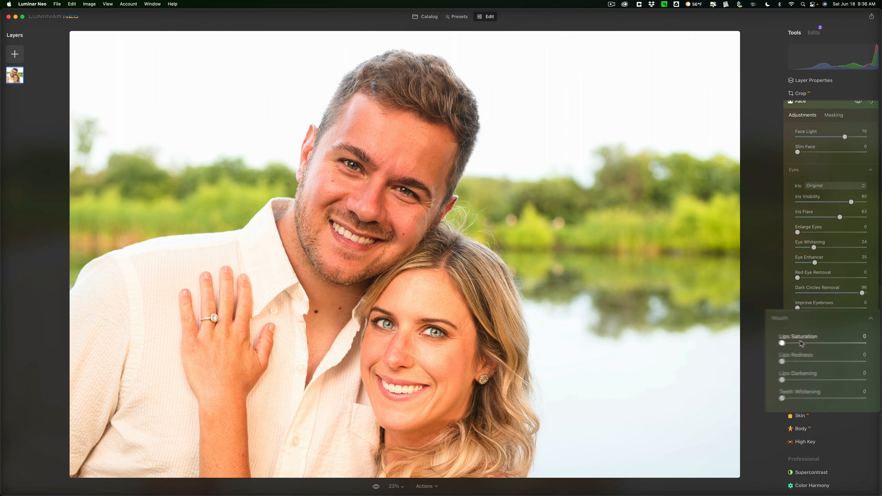
{"action": "left_click_drag", "start_coordinate": [797, 346], "coordinate": [810, 348]}
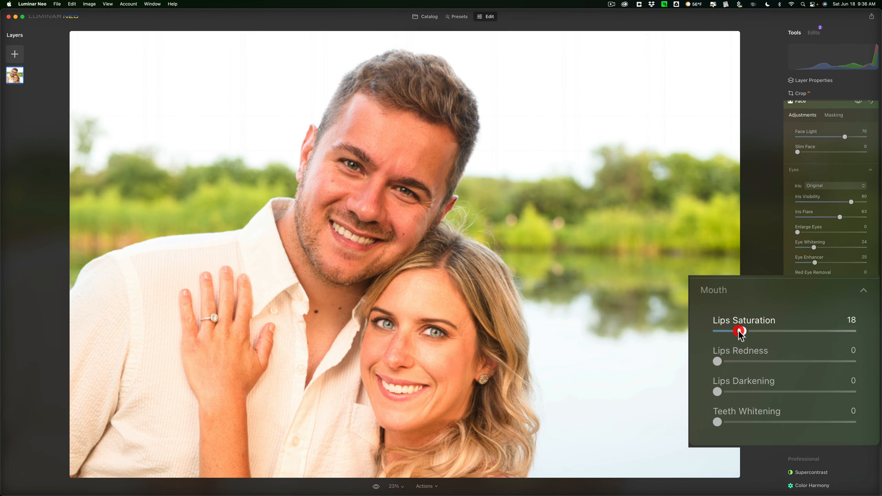
{"action": "left_click", "coordinate": [737, 362]}
{"action": "left_click", "coordinate": [742, 392]}
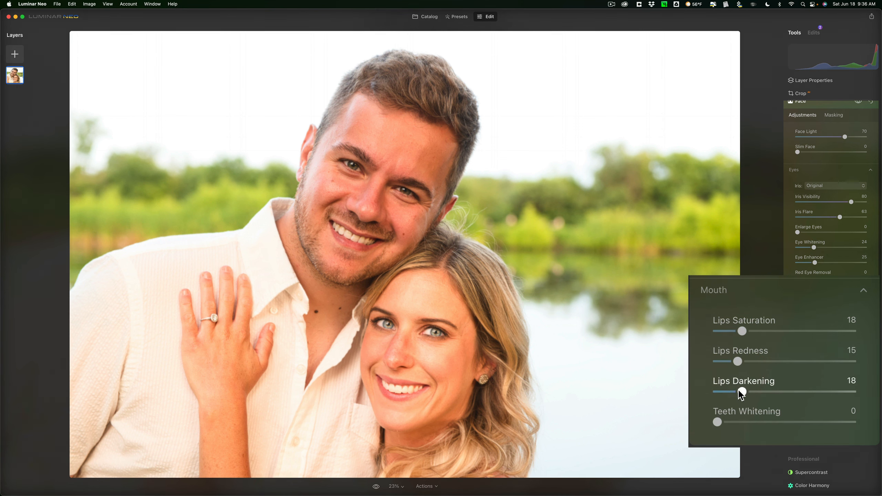
{"action": "left_click", "coordinate": [772, 419]}
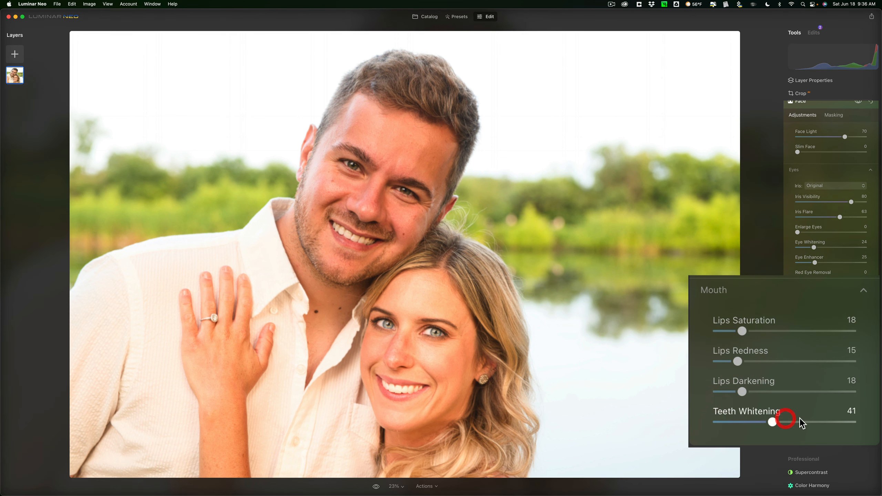
{"action": "left_click", "coordinate": [804, 419]}
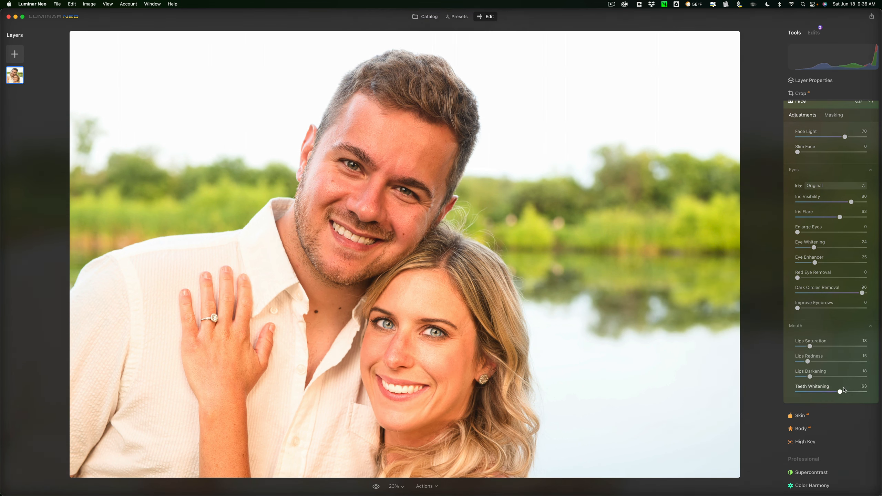
Copy the woman's brush mask from the Face AI adjustment and close that tool.
{"action": "scroll", "coordinate": [808, 229], "scroll_direction": "up", "scroll_amount": 5}
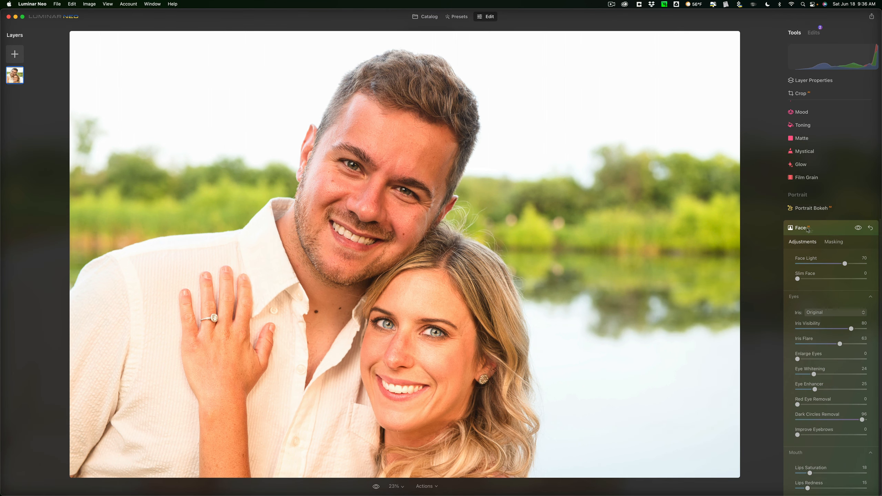
{"action": "scroll", "coordinate": [838, 230], "scroll_direction": "down", "scroll_amount": 5}
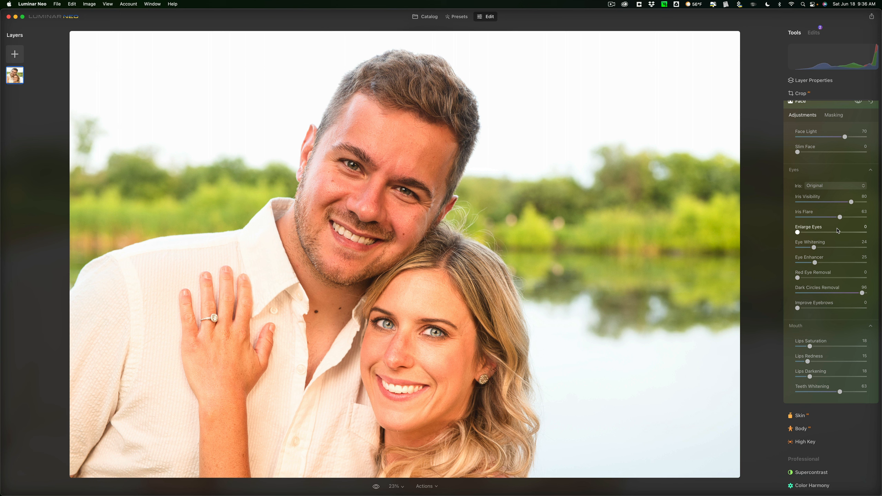
{"action": "scroll", "coordinate": [838, 209], "scroll_direction": "up", "scroll_amount": 3}
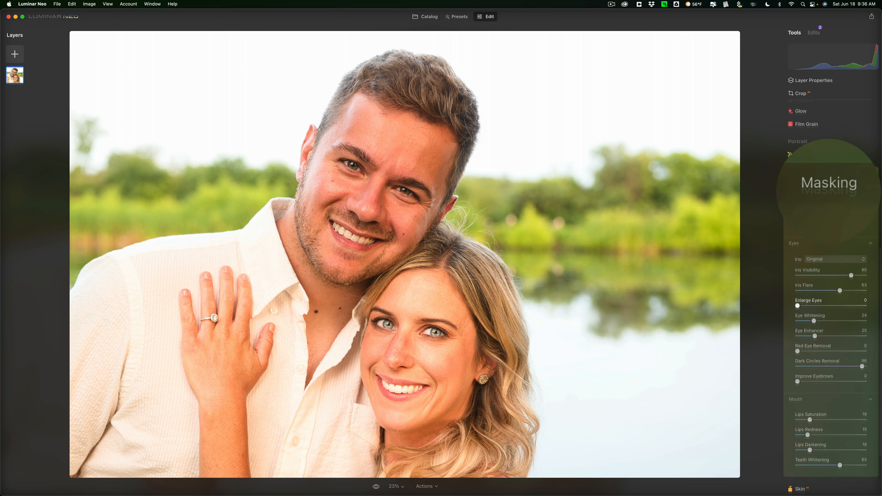
{"action": "left_click", "coordinate": [836, 184]}
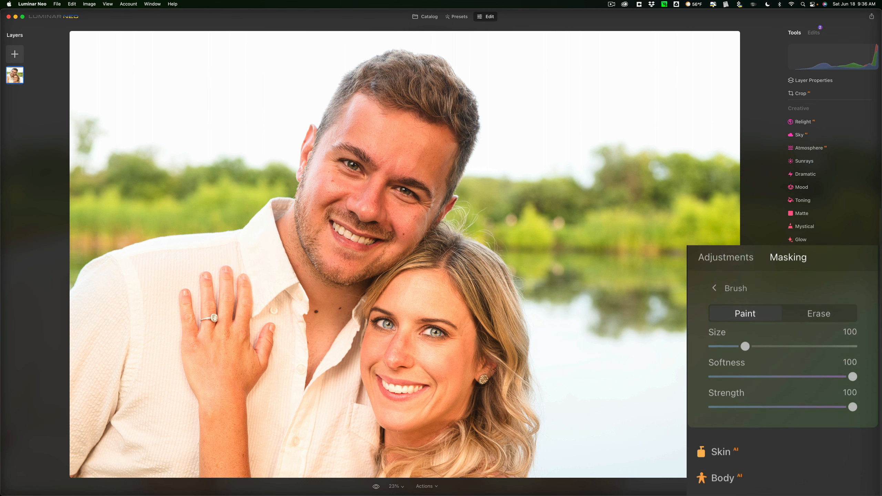
{"action": "left_click", "coordinate": [726, 293]}
{"action": "left_click", "coordinate": [749, 418]}
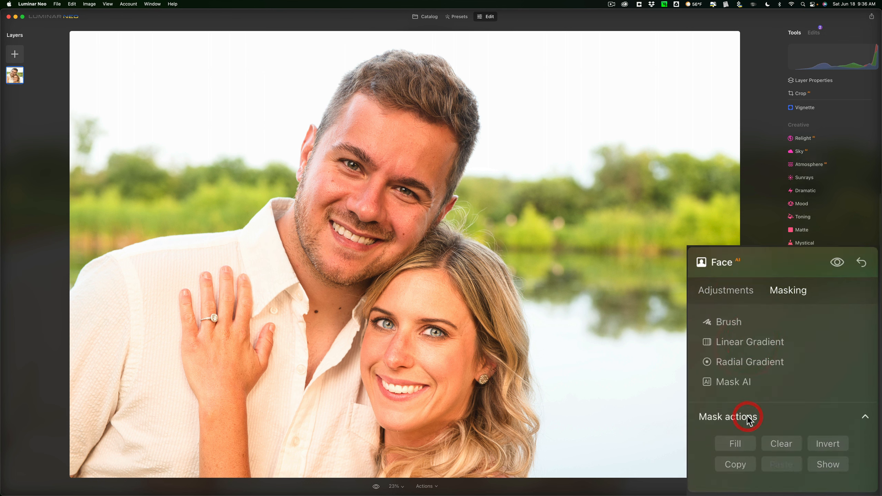
{"action": "left_click", "coordinate": [730, 465]}
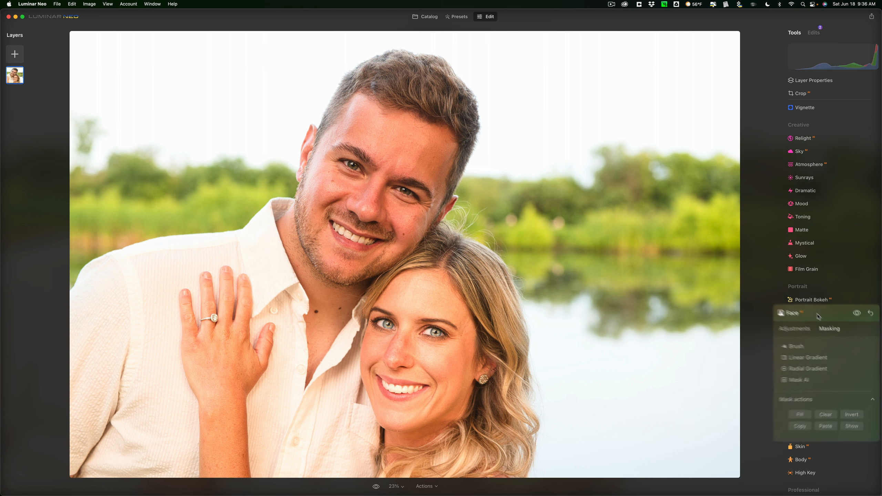
{"action": "left_click", "coordinate": [766, 264]}
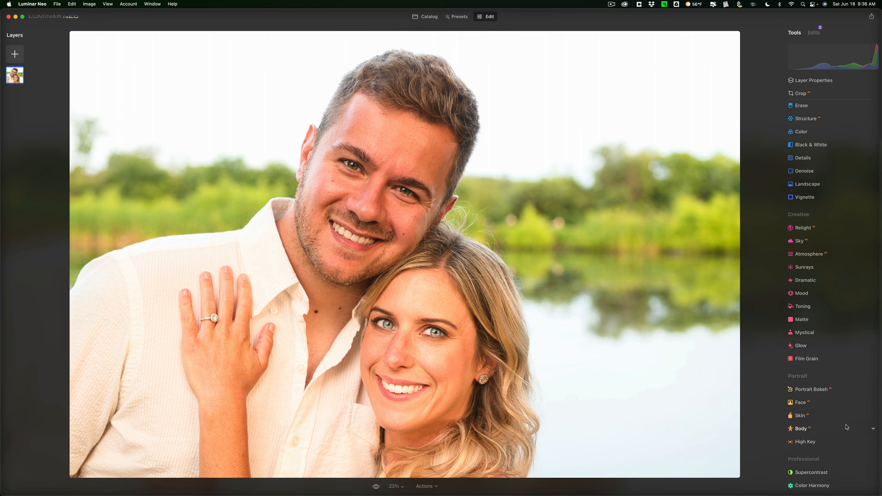
Paste the copied mask into the Skin AI adjustment so that it targets only the woman.
{"action": "left_click", "coordinate": [832, 417]}
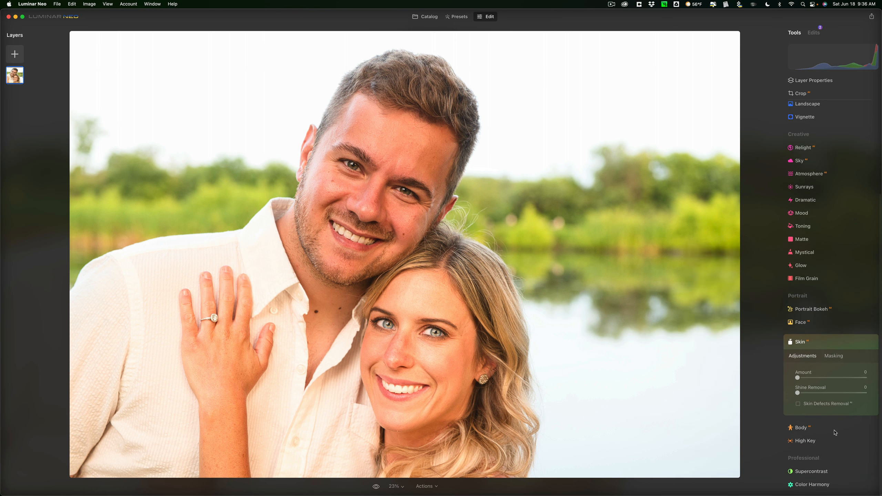
{"action": "left_click", "coordinate": [791, 295]}
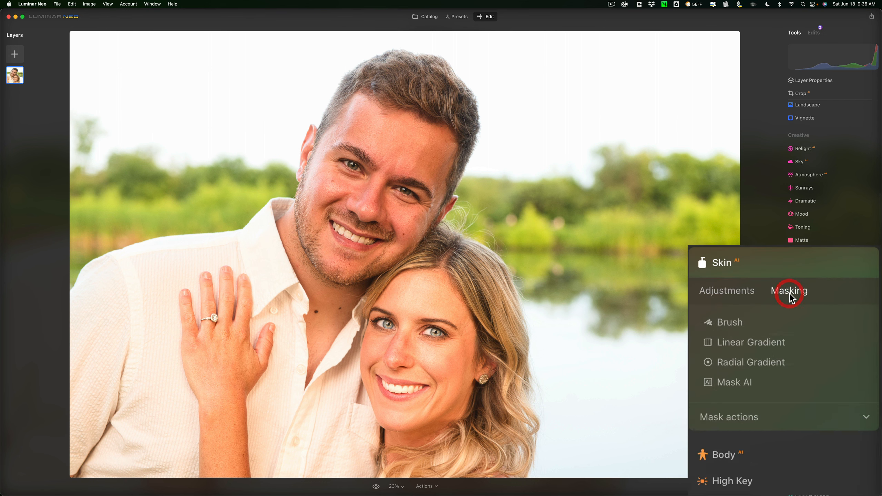
{"action": "left_click", "coordinate": [752, 416]}
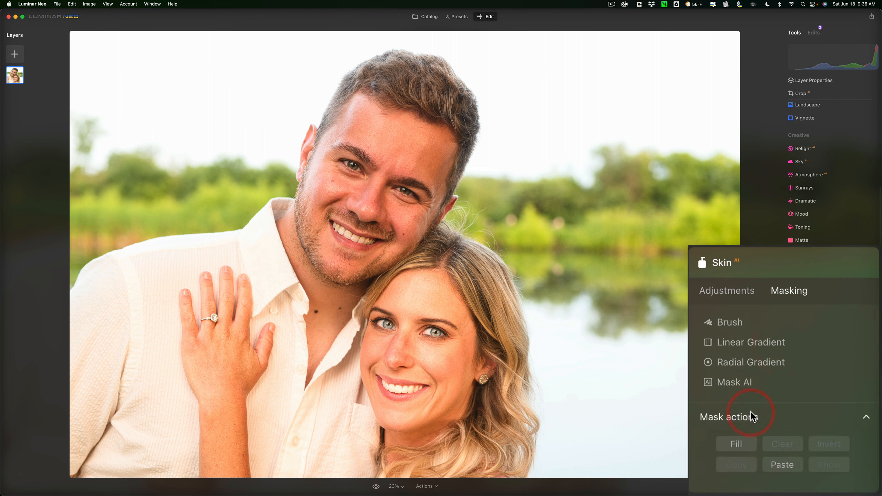
{"action": "left_click", "coordinate": [784, 465]}
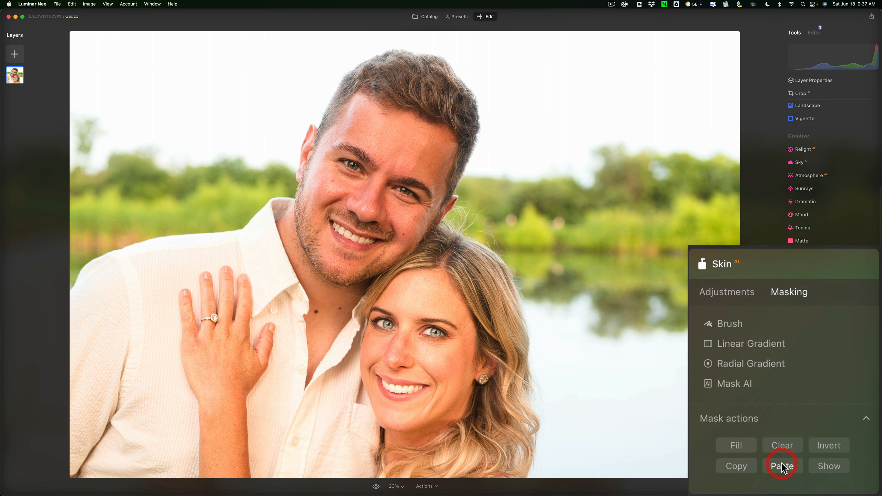
{"action": "scroll", "coordinate": [725, 442], "scroll_direction": "up", "scroll_amount": 1}
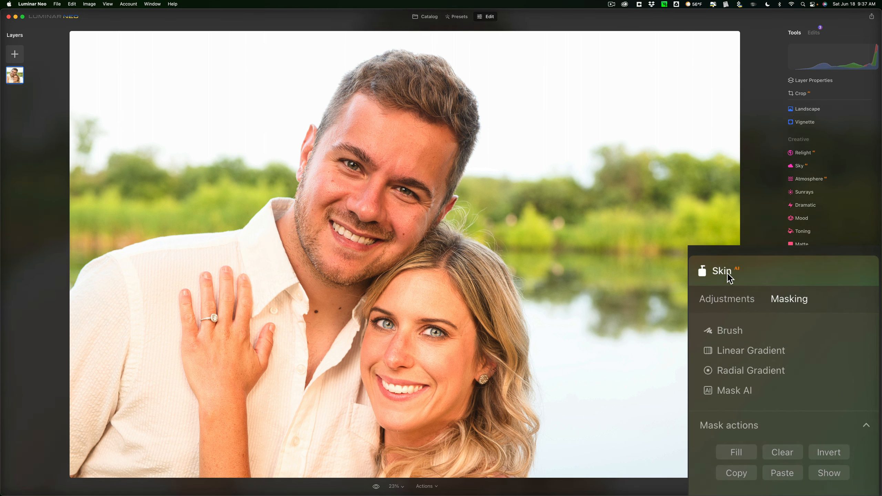
{"action": "scroll", "coordinate": [728, 275], "scroll_direction": "down", "scroll_amount": 1}
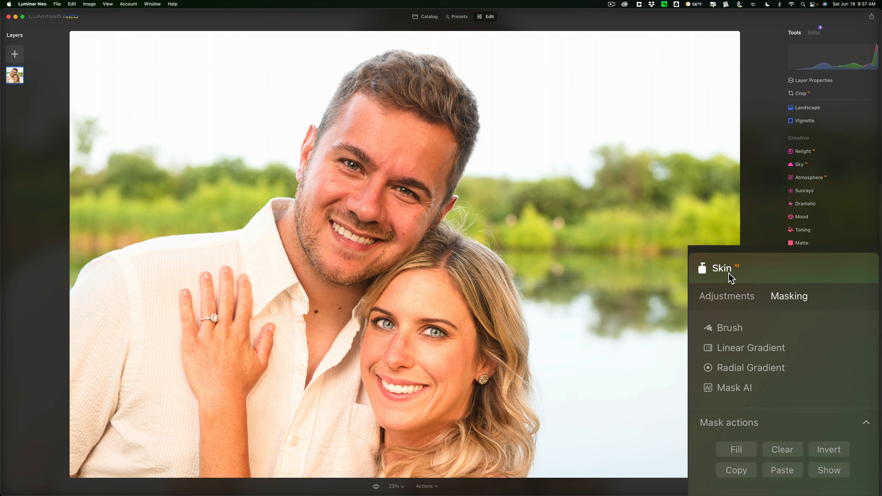
Smooth the masked woman's skin with Skin AI, trying Amount at 100 and 47 before setting it to 26.
{"action": "left_click", "coordinate": [726, 294]}
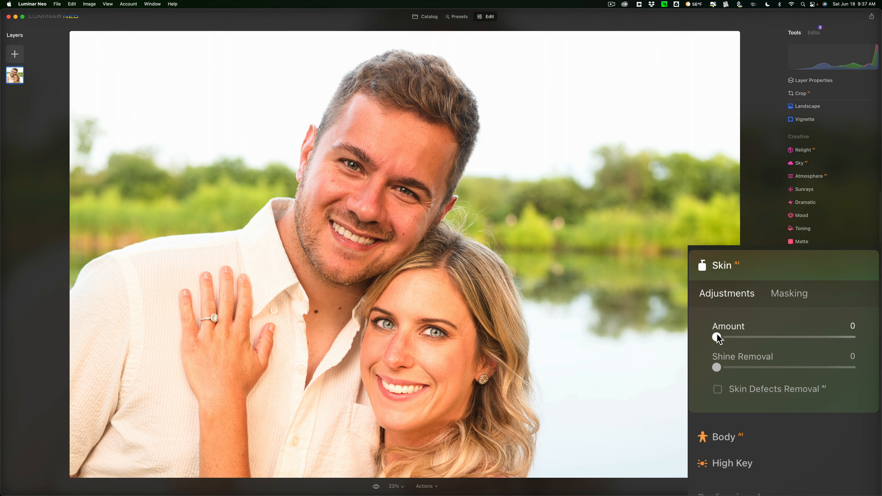
{"action": "left_click_drag", "start_coordinate": [717, 338], "coordinate": [852, 337]}
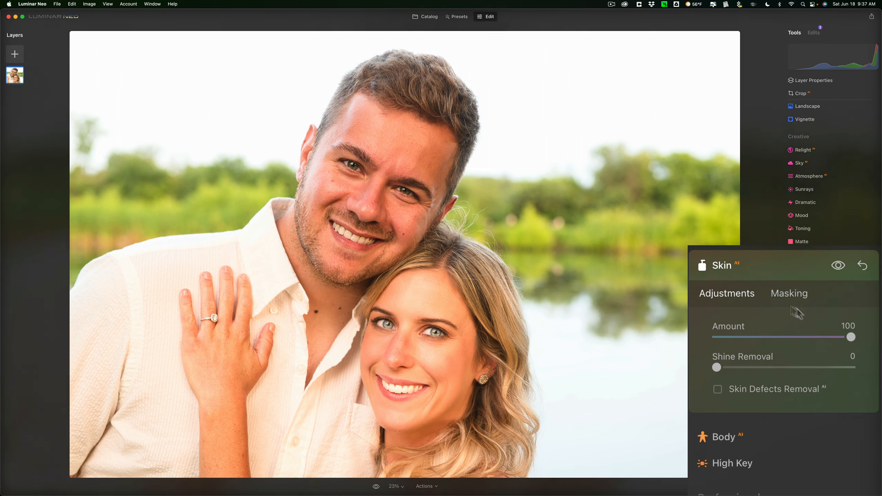
{"action": "left_click_drag", "start_coordinate": [850, 337], "coordinate": [782, 341]}
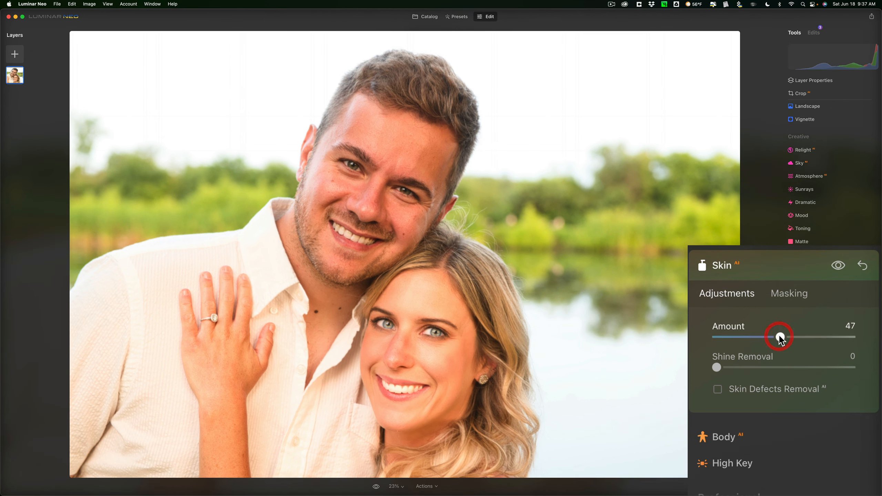
{"action": "left_click", "coordinate": [791, 296]}
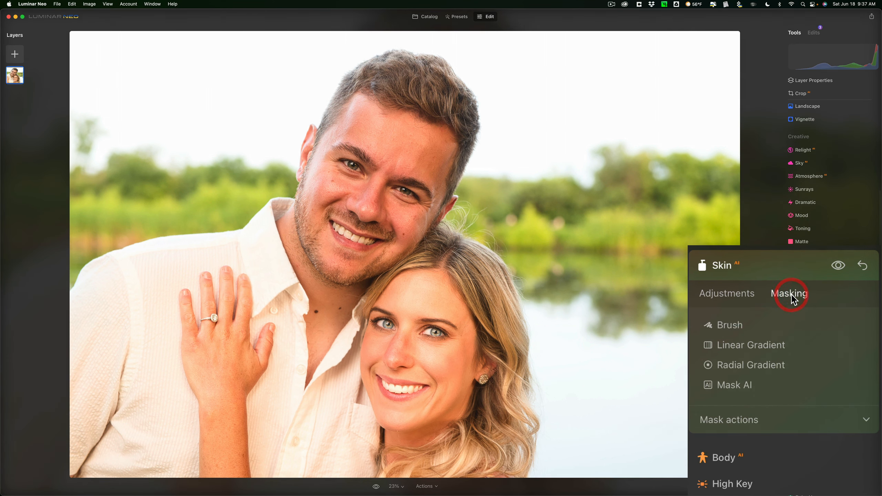
{"action": "left_click", "coordinate": [729, 326]}
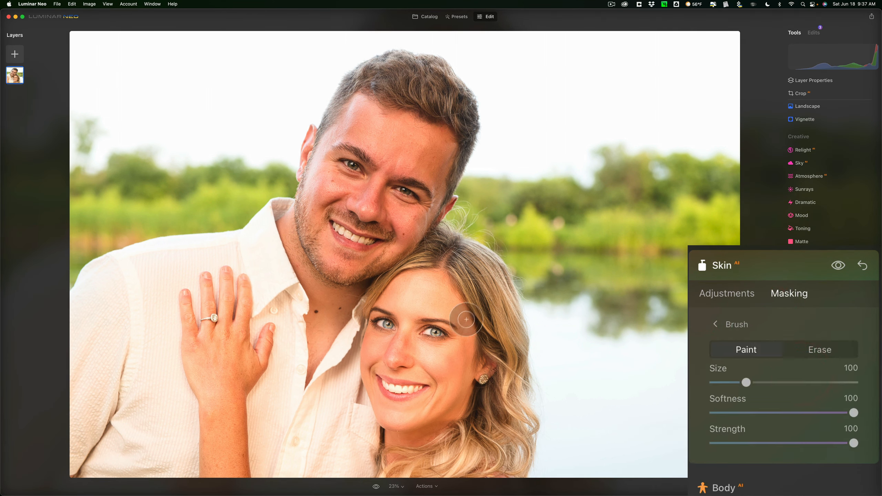
{"action": "left_click", "coordinate": [448, 305]}
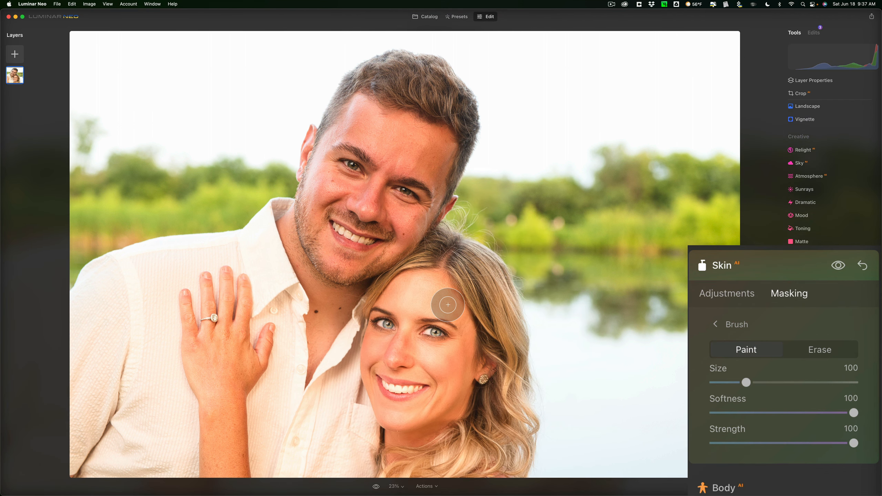
{"action": "left_click", "coordinate": [725, 294]}
{"action": "left_click_drag", "start_coordinate": [778, 338], "coordinate": [751, 338]}
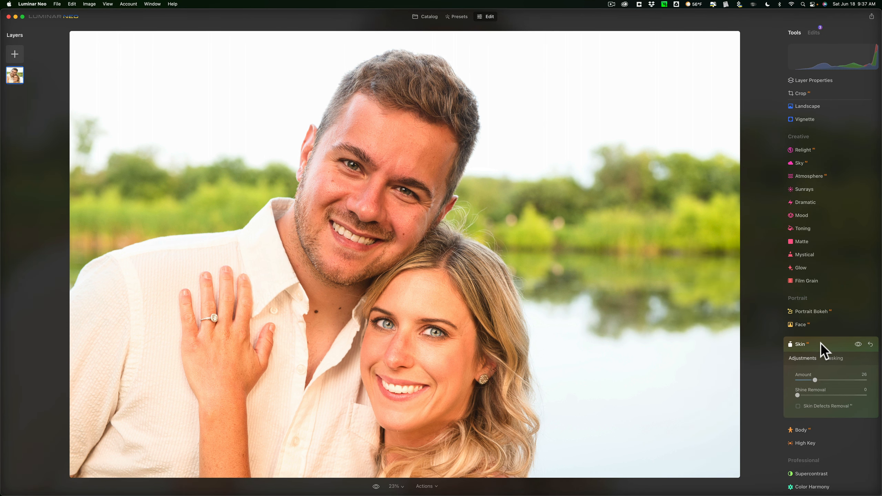
{"action": "left_click", "coordinate": [824, 348]}
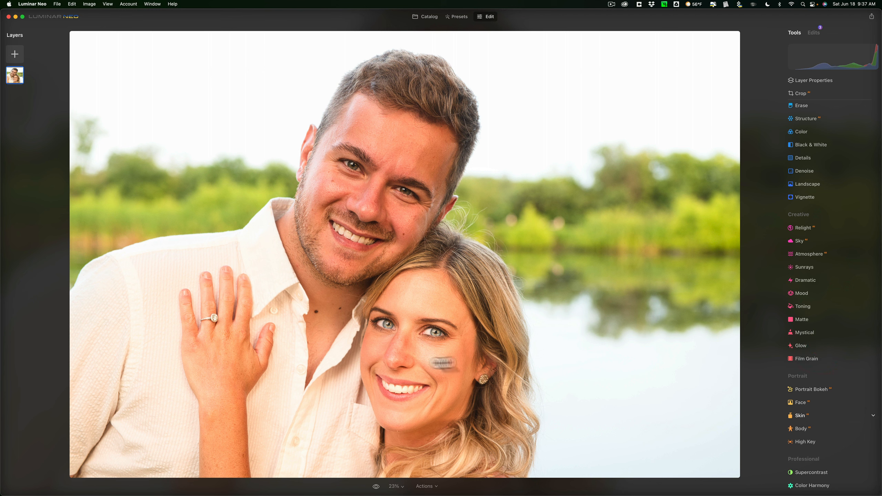
Review the list of applied edits, and start a new Face AI adjustment with its Eyes and Mouth sections collapsed.
{"action": "left_click", "coordinate": [814, 32]}
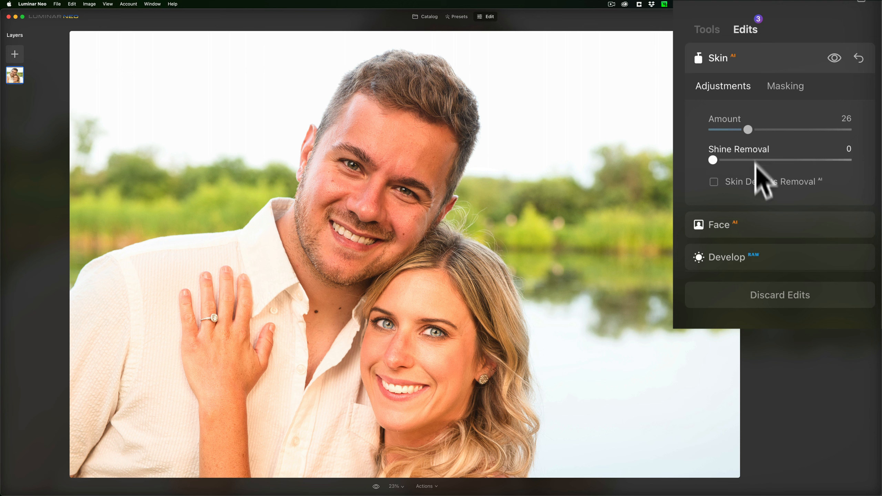
{"action": "left_click", "coordinate": [707, 30]}
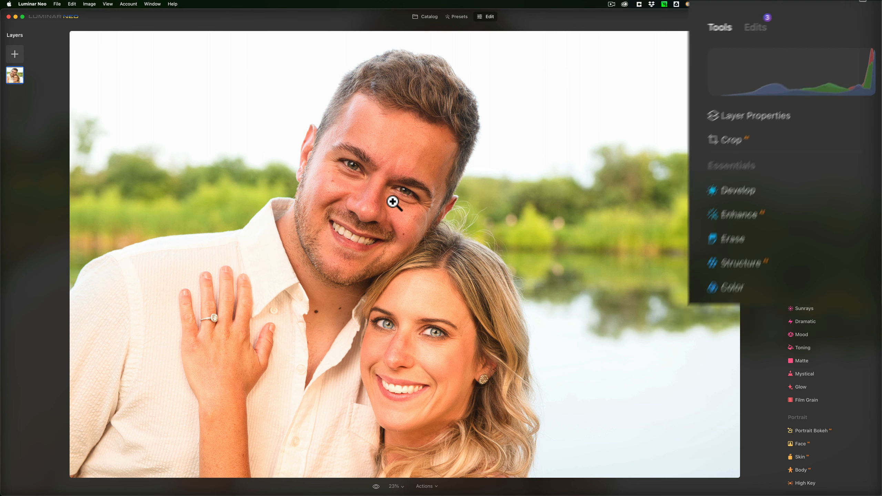
{"action": "scroll", "coordinate": [851, 285], "scroll_direction": "down", "scroll_amount": 3}
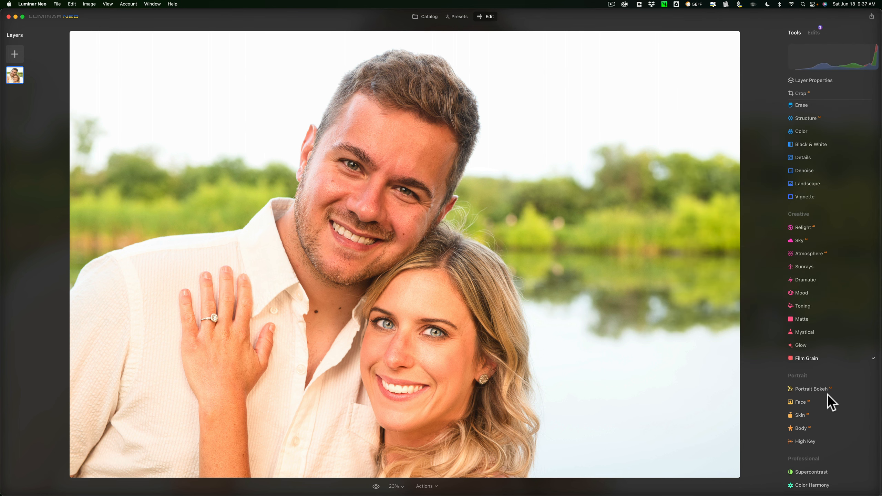
{"action": "left_click", "coordinate": [823, 400]}
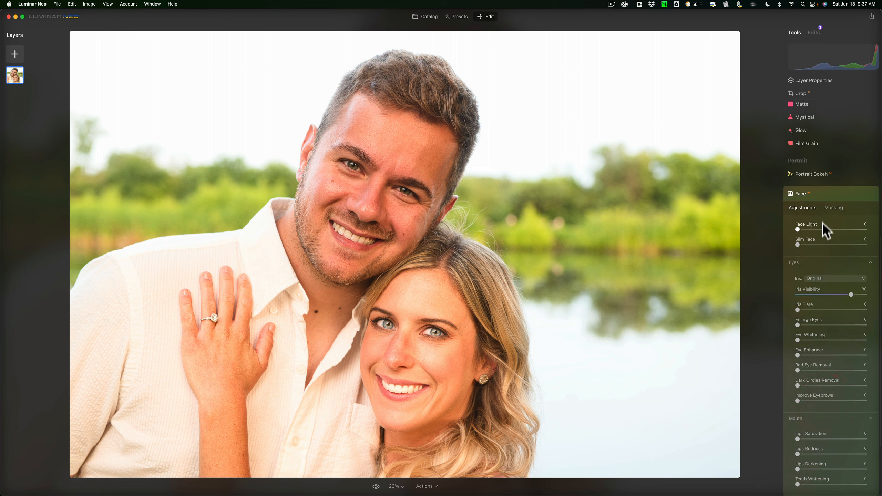
{"action": "left_click", "coordinate": [868, 263]}
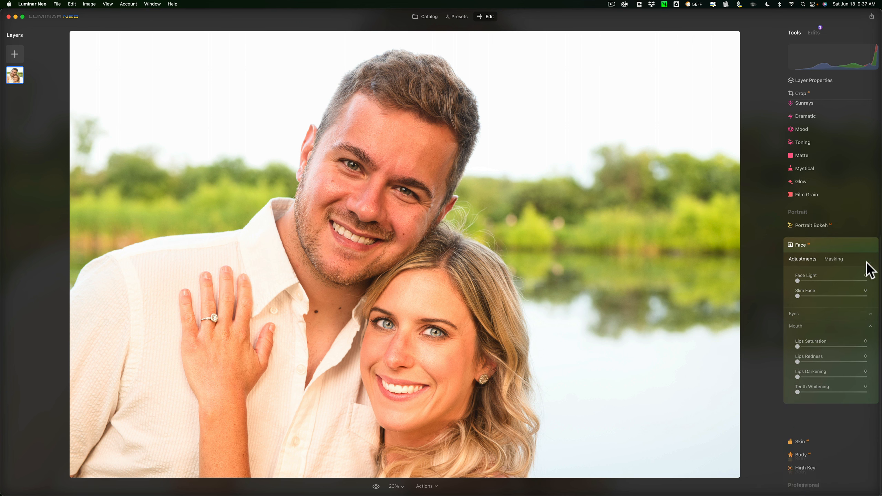
{"action": "left_click", "coordinate": [871, 327]}
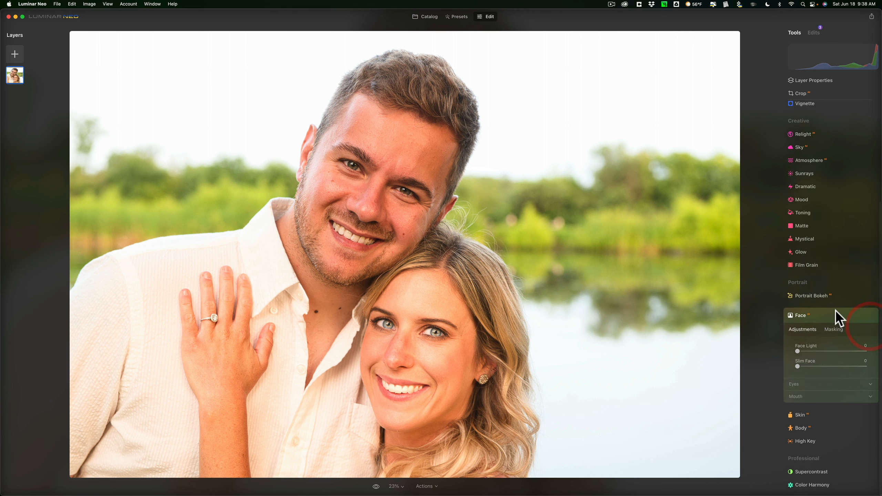
Paint a Face AI brush mask over the man's face, hair and neck with brush size 268.
{"action": "left_click", "coordinate": [831, 326]}
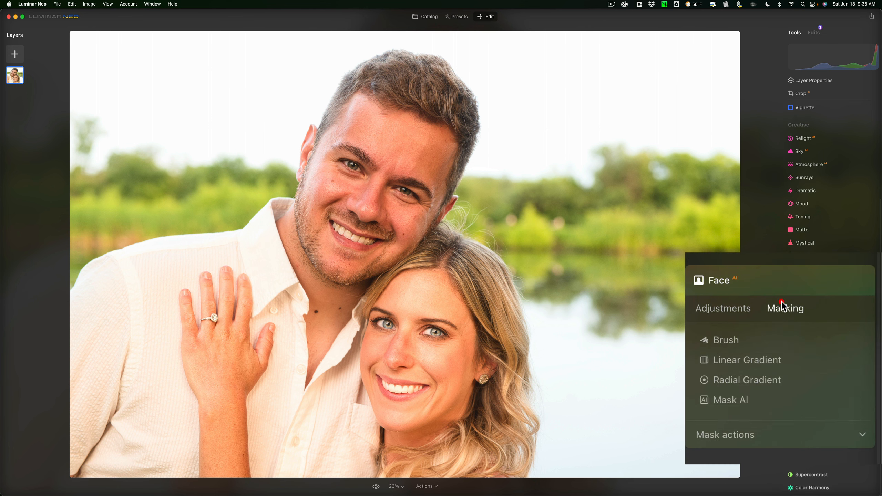
{"action": "left_click", "coordinate": [731, 341]}
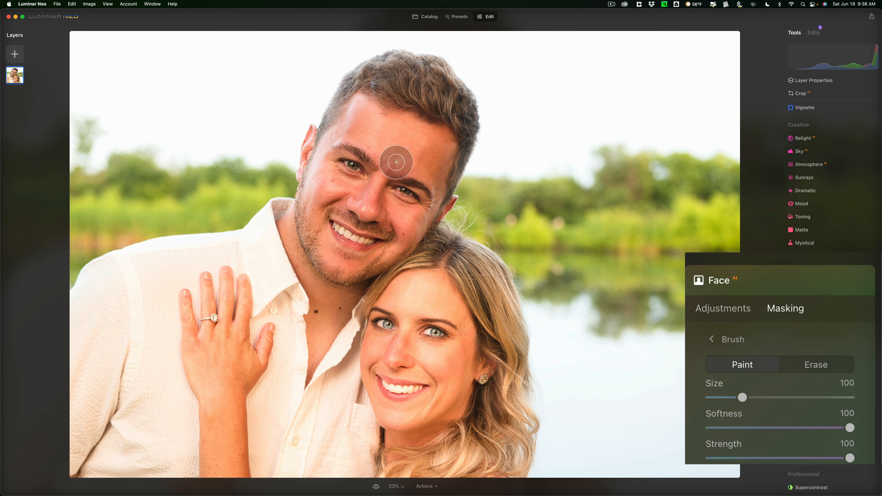
{"action": "key", "text": "bracketright"}
{"action": "key", "text": "bracketright"}
{"action": "key", "text": "bracketright"}
{"action": "key", "text": "bracketright"}
{"action": "key", "text": "bracketright"}
{"action": "key", "text": "bracketright"}
{"action": "key", "text": "bracketright"}
{"action": "key", "text": "bracketright"}
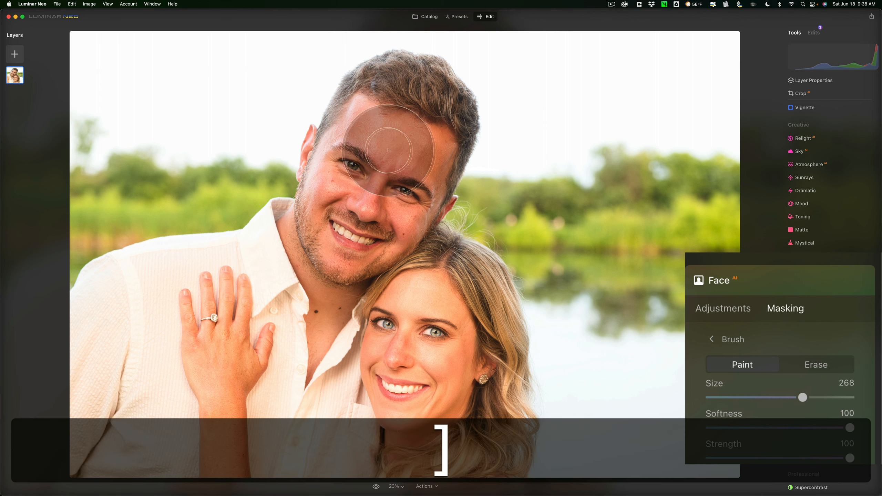
{"action": "mouse_move", "coordinate": [389, 109]}
{"action": "left_mouse_down"}
{"action": "mouse_move", "coordinate": [349, 162]}
{"action": "mouse_move", "coordinate": [364, 123]}
{"action": "mouse_move", "coordinate": [330, 185]}
{"action": "mouse_move", "coordinate": [342, 106]}
{"action": "mouse_move", "coordinate": [333, 127]}
{"action": "mouse_move", "coordinate": [351, 88]}
{"action": "left_mouse_up"}
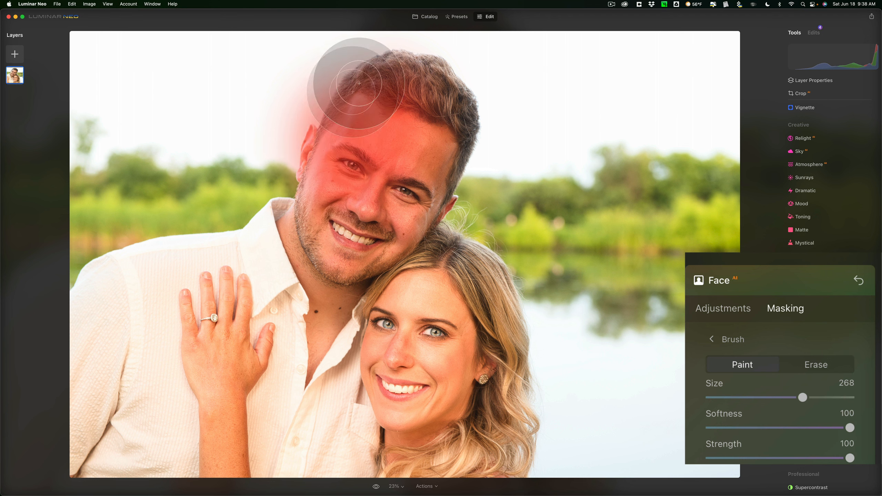
{"action": "mouse_move", "coordinate": [450, 86]}
{"action": "left_mouse_down"}
{"action": "mouse_move", "coordinate": [462, 151]}
{"action": "mouse_move", "coordinate": [455, 159]}
{"action": "mouse_move", "coordinate": [453, 141]}
{"action": "mouse_move", "coordinate": [353, 227]}
{"action": "mouse_move", "coordinate": [340, 159]}
{"action": "mouse_move", "coordinate": [315, 182]}
{"action": "mouse_move", "coordinate": [297, 246]}
{"action": "mouse_move", "coordinate": [294, 146]}
{"action": "mouse_move", "coordinate": [283, 244]}
{"action": "mouse_move", "coordinate": [311, 301]}
{"action": "mouse_move", "coordinate": [294, 338]}
{"action": "mouse_move", "coordinate": [299, 349]}
{"action": "mouse_move", "coordinate": [321, 229]}
{"action": "mouse_move", "coordinate": [333, 197]}
{"action": "mouse_move", "coordinate": [391, 130]}
{"action": "mouse_move", "coordinate": [388, 102]}
{"action": "mouse_move", "coordinate": [397, 103]}
{"action": "mouse_move", "coordinate": [397, 153]}
{"action": "mouse_move", "coordinate": [424, 143]}
{"action": "mouse_move", "coordinate": [415, 134]}
{"action": "mouse_move", "coordinate": [445, 136]}
{"action": "mouse_move", "coordinate": [441, 149]}
{"action": "mouse_move", "coordinate": [410, 154]}
{"action": "mouse_move", "coordinate": [375, 175]}
{"action": "mouse_move", "coordinate": [374, 108]}
{"action": "left_mouse_up"}
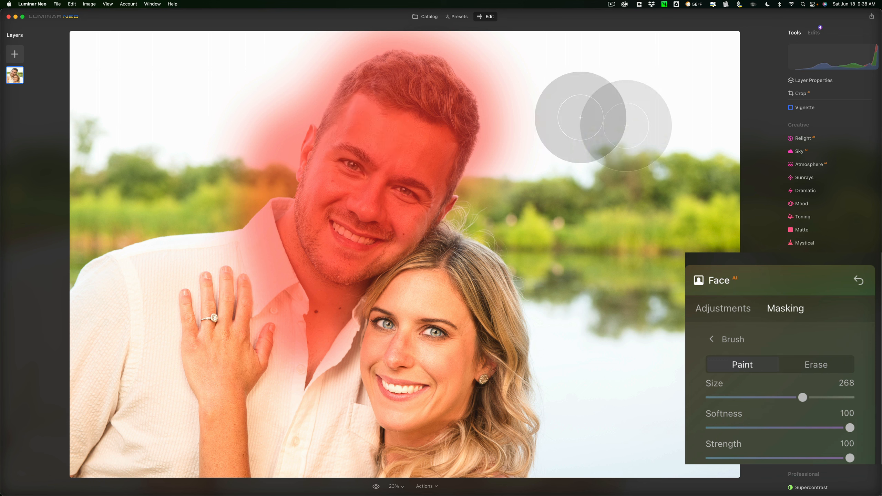
{"action": "left_click", "coordinate": [738, 340]}
Set the man's Face Light to 49, Iris Flare to 37 and Enlarge Eyes to 36.
{"action": "left_click", "coordinate": [723, 310]}
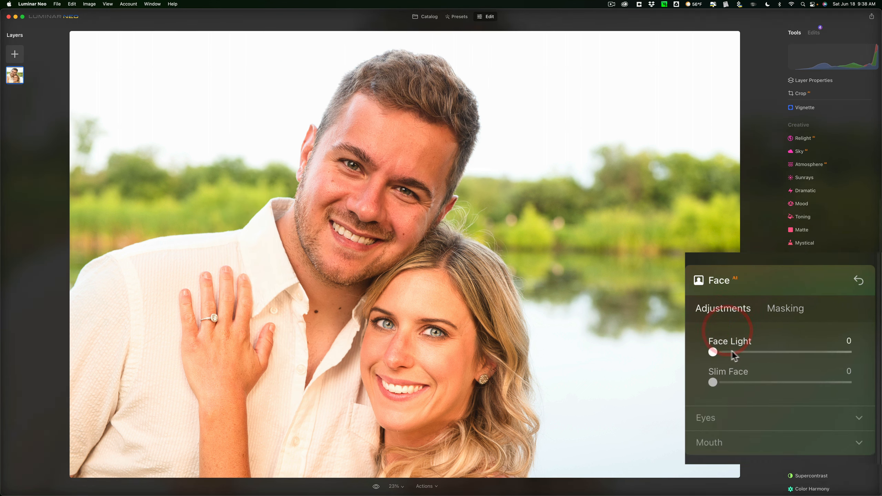
{"action": "left_click_drag", "start_coordinate": [712, 352], "coordinate": [766, 353]}
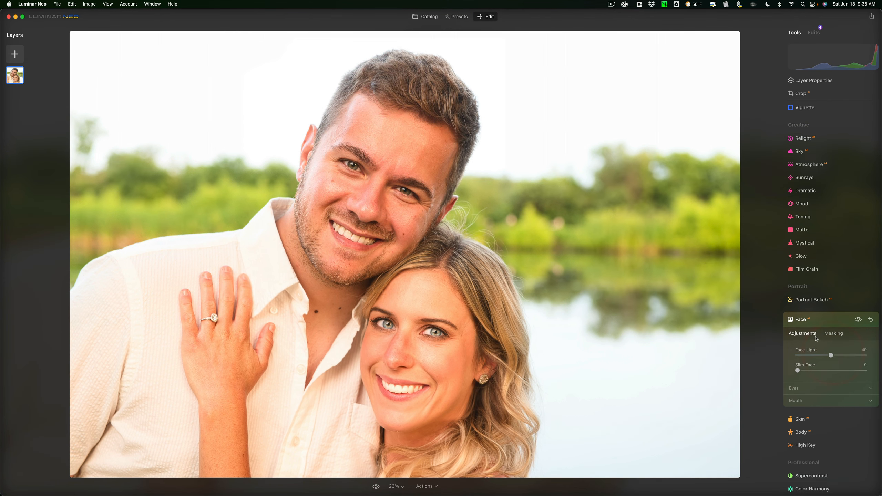
{"action": "scroll", "coordinate": [829, 371], "scroll_direction": "down", "scroll_amount": 5}
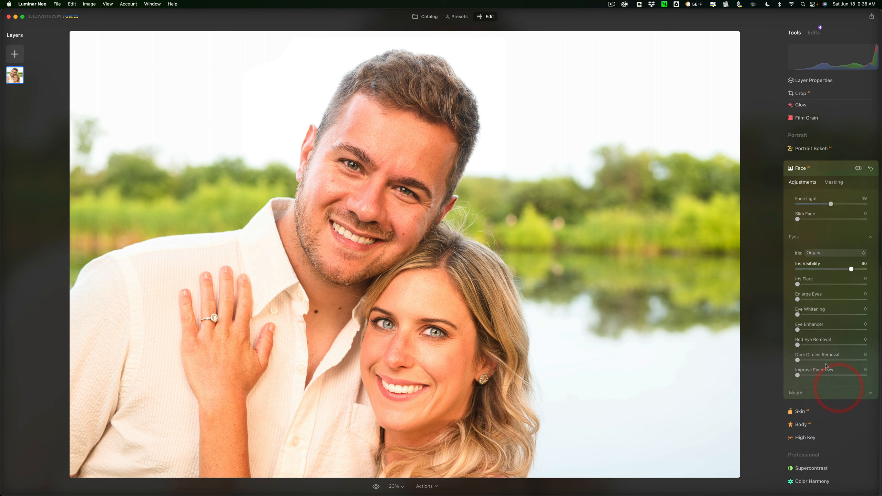
{"action": "left_click_drag", "start_coordinate": [798, 289], "coordinate": [824, 290]}
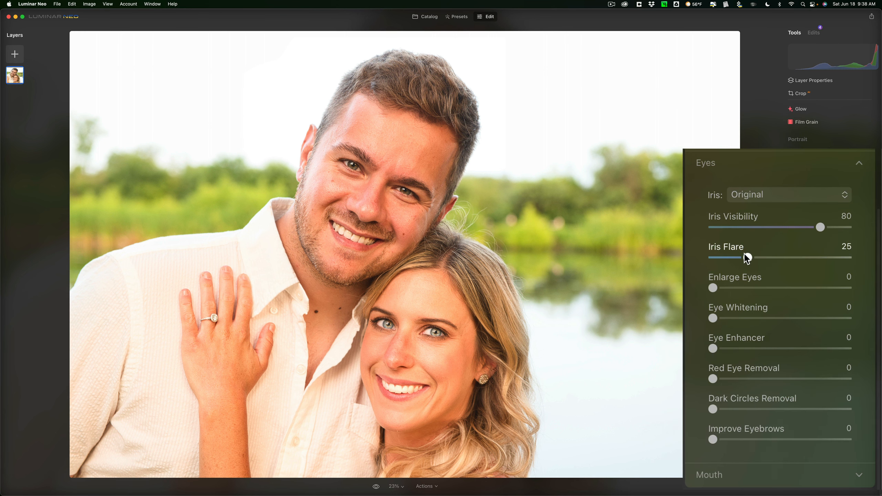
{"action": "left_click", "coordinate": [762, 257]}
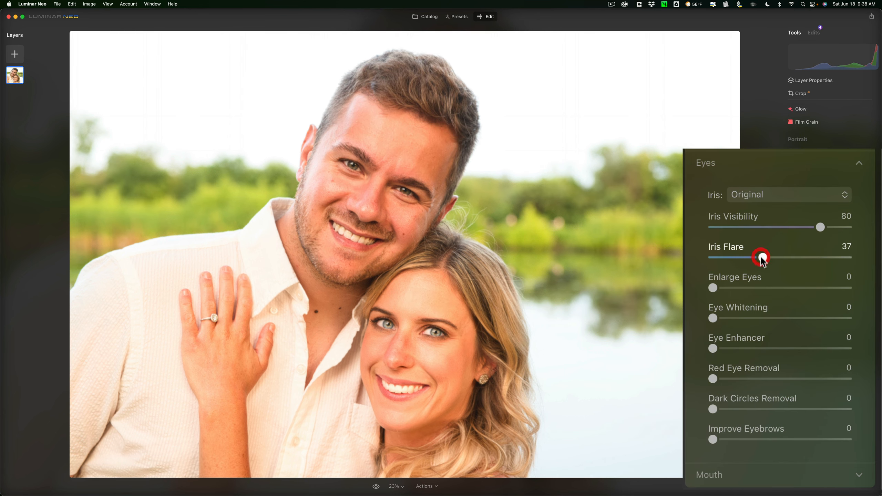
{"action": "left_click", "coordinate": [738, 288]}
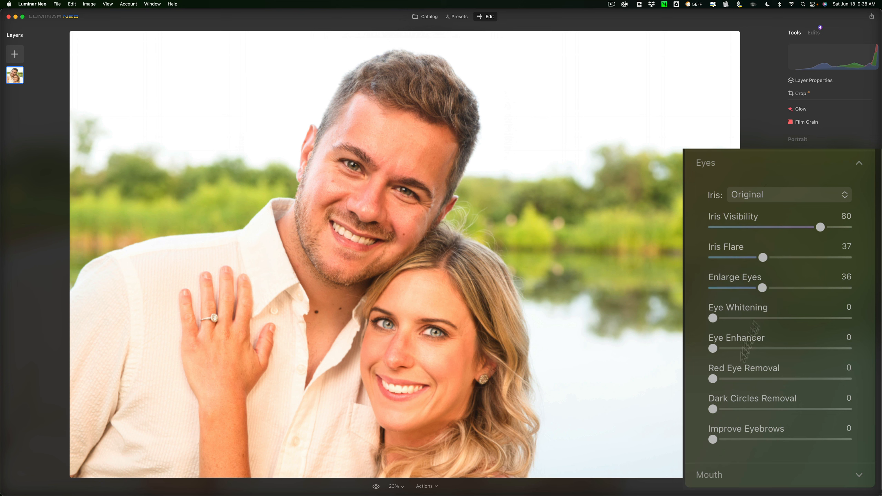
Set the man's Eye Whitening to 22, Eye Enhancer to 36, Dark Circles Removal to 100 and Teeth Whitening to 44.
{"action": "left_click", "coordinate": [743, 319]}
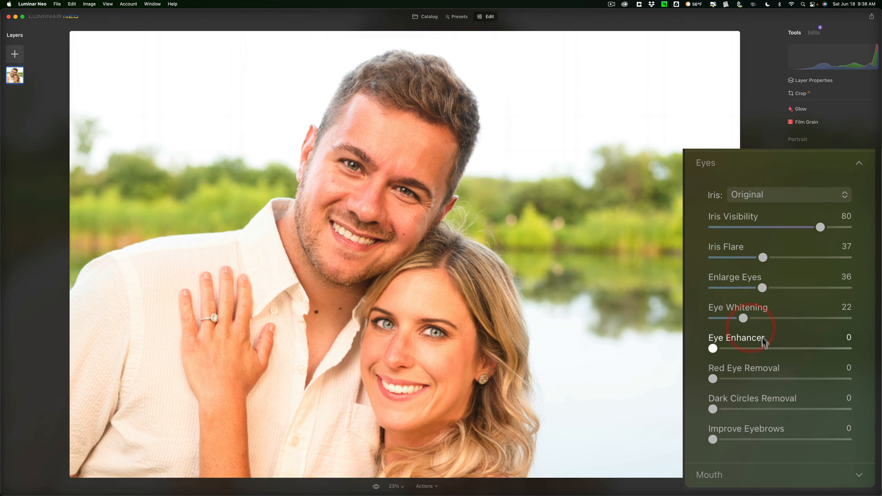
{"action": "left_click", "coordinate": [742, 349]}
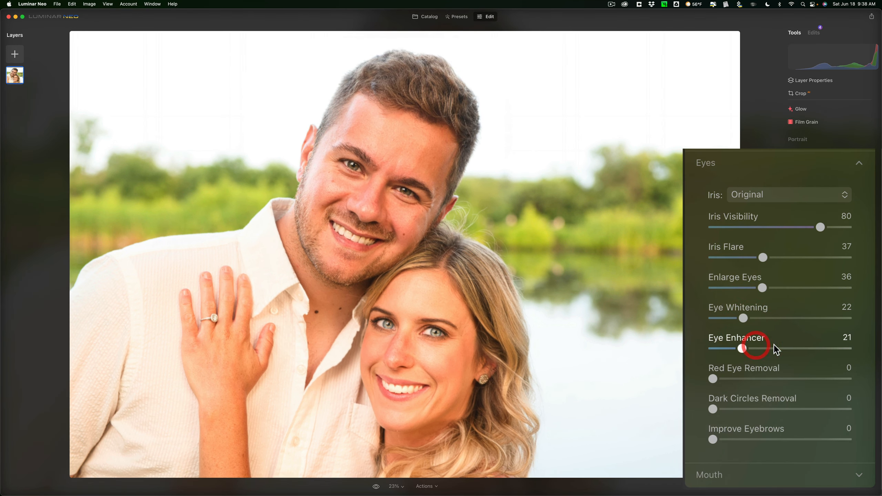
{"action": "left_click", "coordinate": [761, 349]}
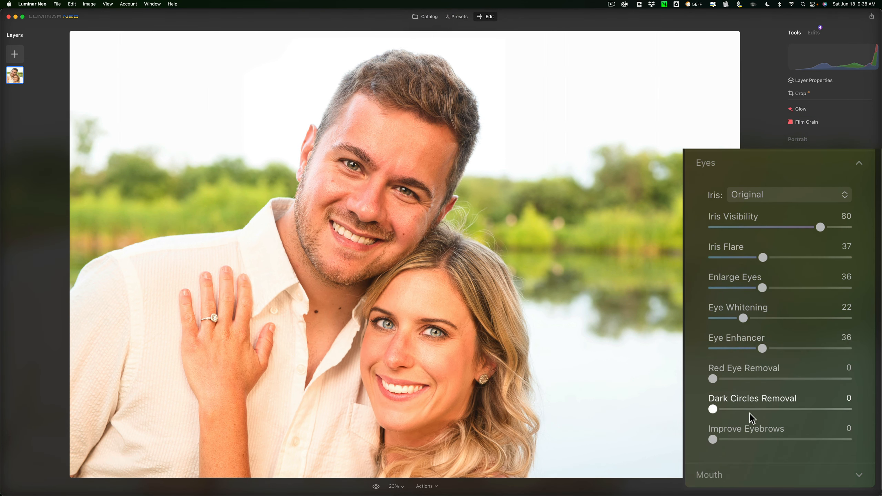
{"action": "left_click_drag", "start_coordinate": [716, 411], "coordinate": [851, 409]}
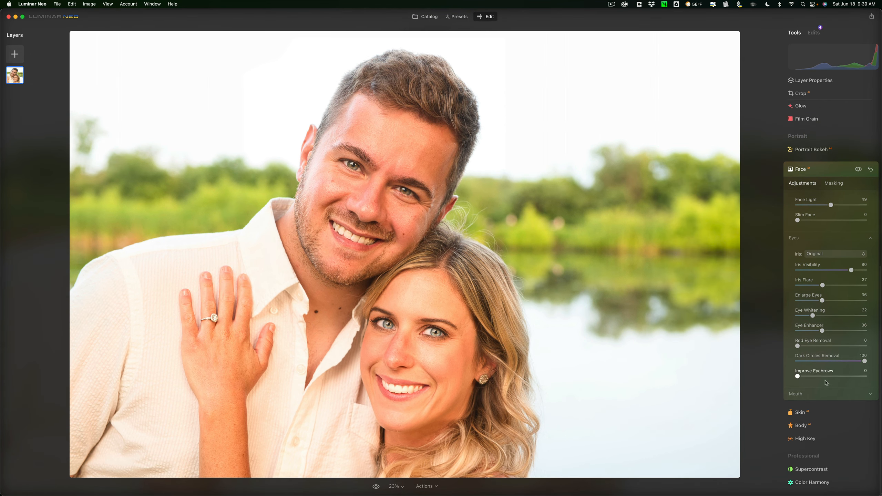
{"action": "left_click", "coordinate": [843, 397]}
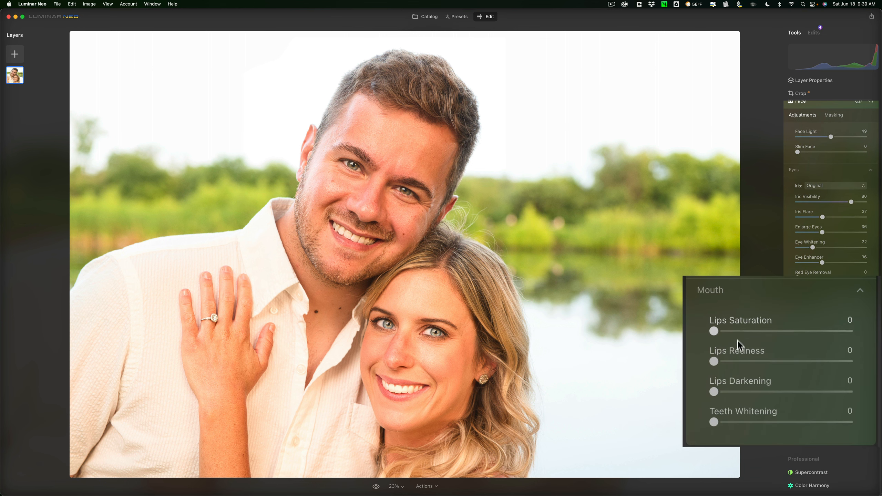
{"action": "left_click_drag", "start_coordinate": [714, 423], "coordinate": [774, 422]}
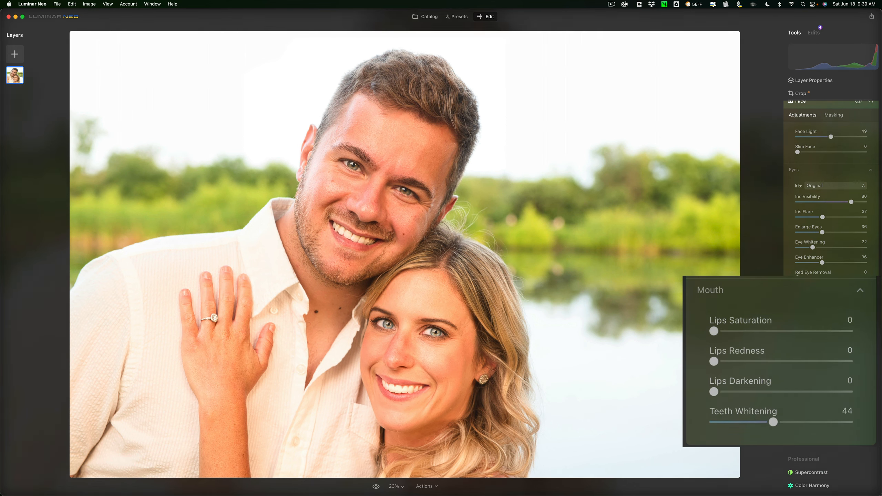
Copy the man's brush mask from the Face AI adjustment and close that tool.
{"action": "scroll", "coordinate": [818, 302], "scroll_direction": "up", "scroll_amount": 10}
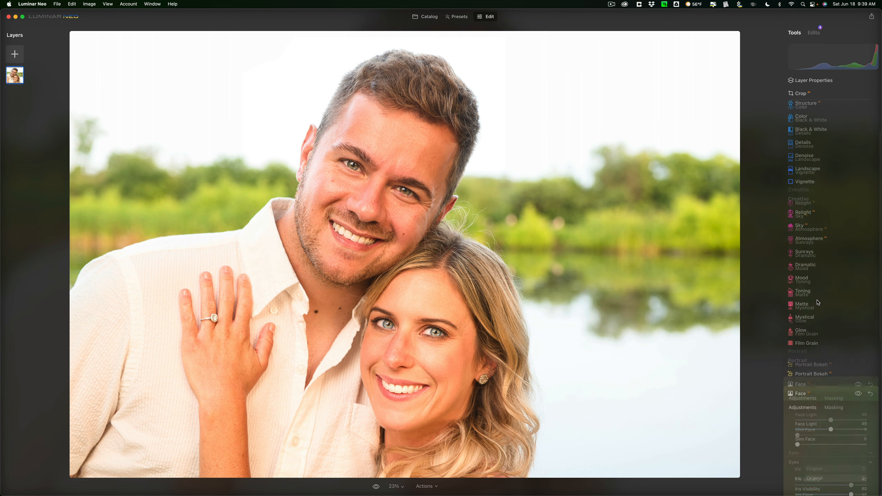
{"action": "scroll", "coordinate": [834, 327], "scroll_direction": "down", "scroll_amount": 9}
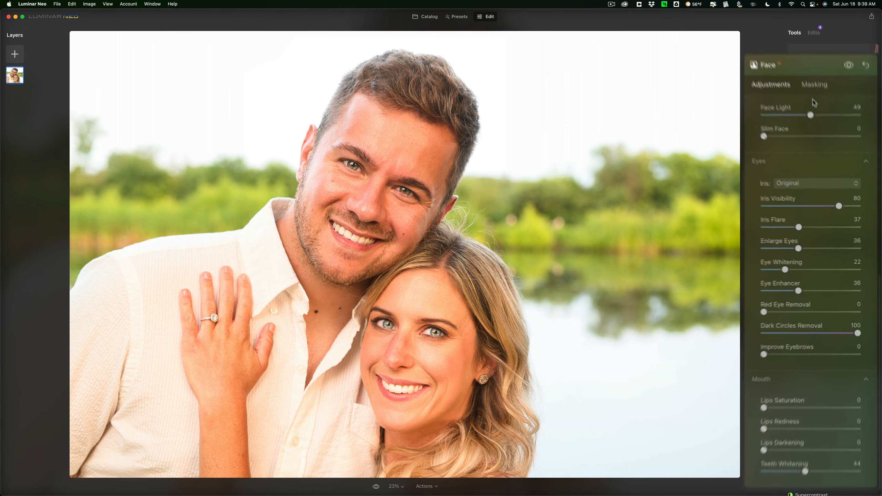
{"action": "left_click", "coordinate": [834, 146]}
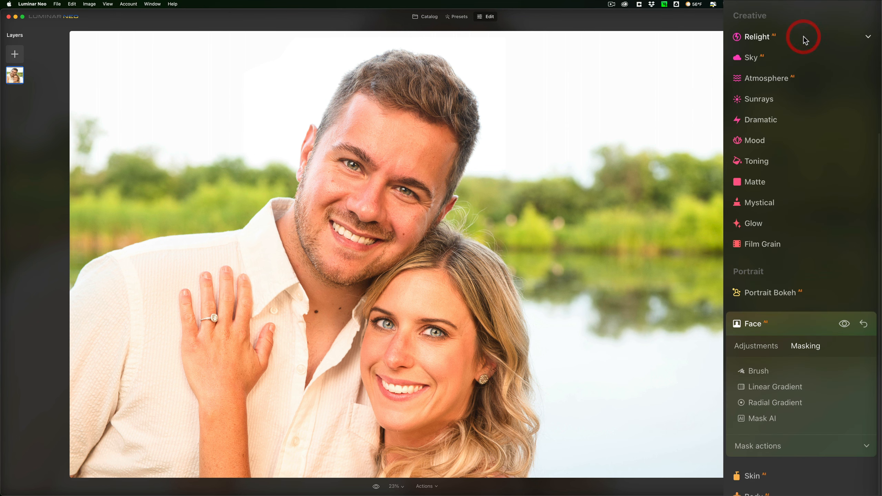
{"action": "left_click", "coordinate": [799, 444]}
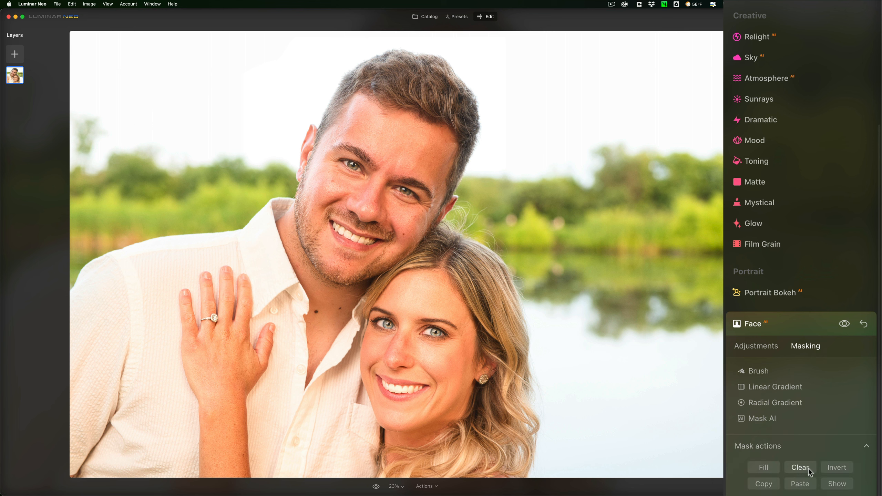
{"action": "left_click", "coordinate": [765, 484]}
{"action": "left_click", "coordinate": [813, 316]}
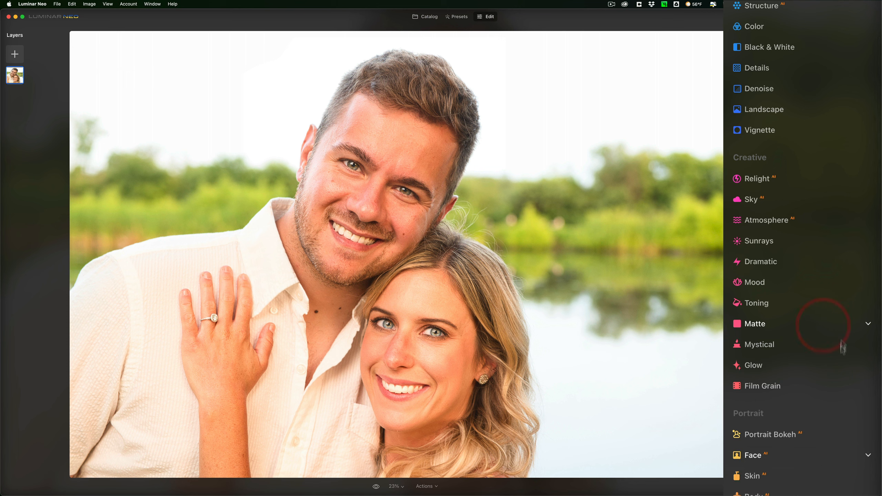
Start a new Skin AI adjustment and paste the copied mask so that it targets only the man.
{"action": "left_click", "coordinate": [830, 413]}
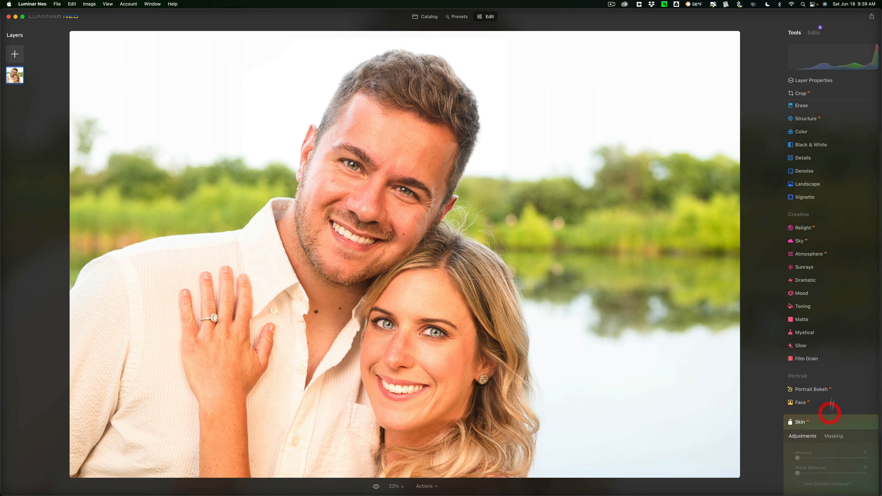
{"action": "left_click", "coordinate": [834, 357]}
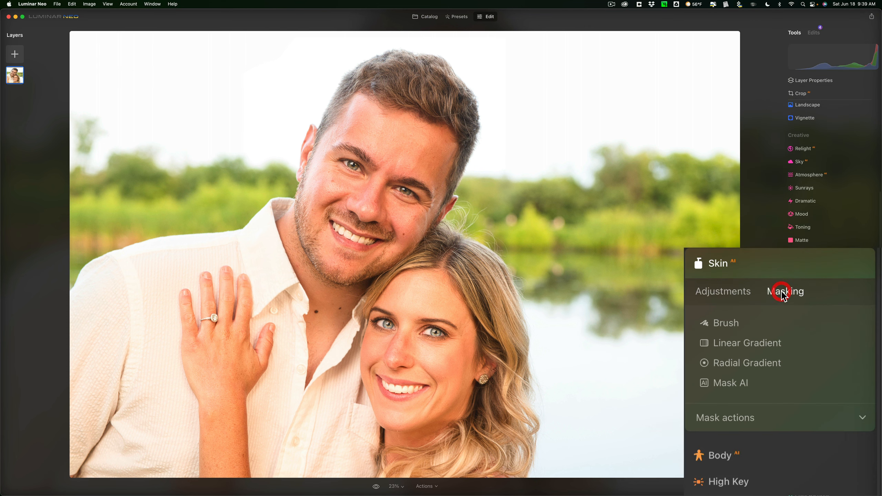
{"action": "left_click", "coordinate": [745, 420]}
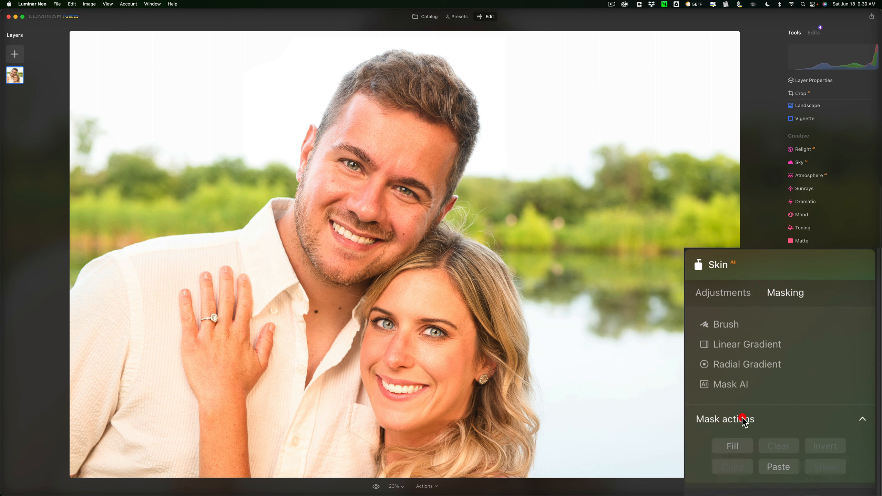
{"action": "left_click", "coordinate": [776, 468]}
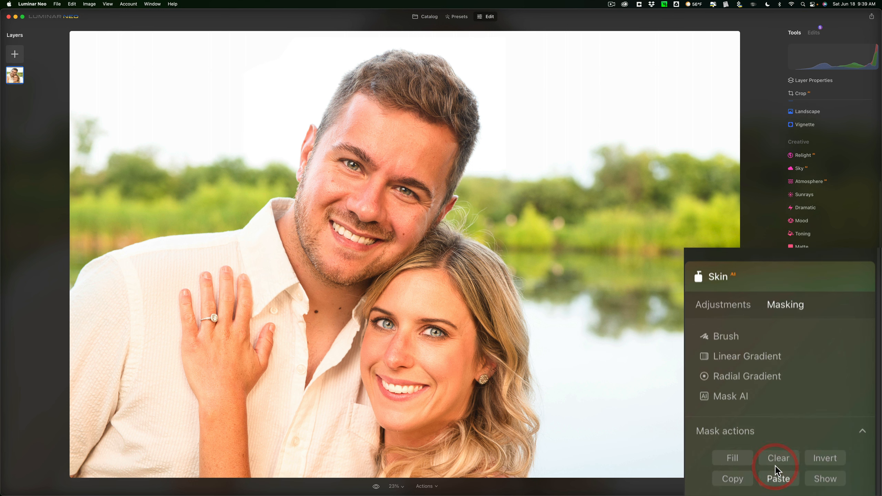
Set the man's Skin AI Amount to 46 and Shine Removal to 99, enable Skin Defects Removal, and close the tool.
{"action": "left_click", "coordinate": [725, 306]}
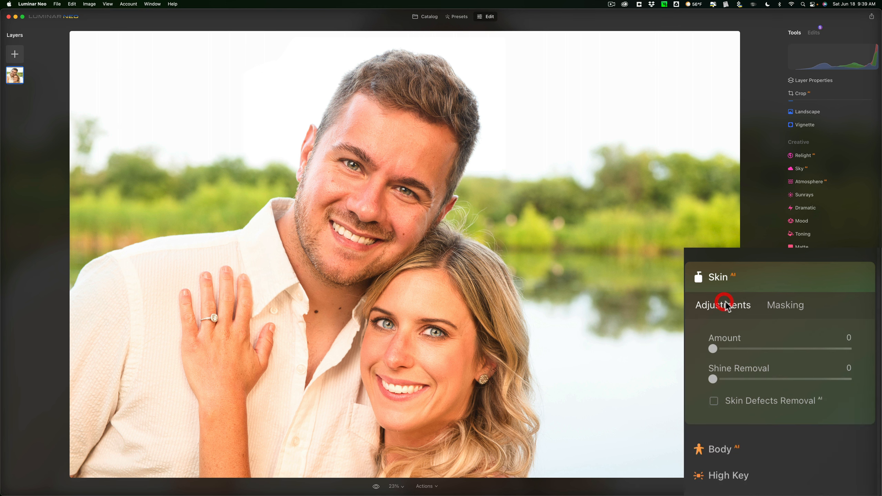
{"action": "left_click", "coordinate": [775, 349]}
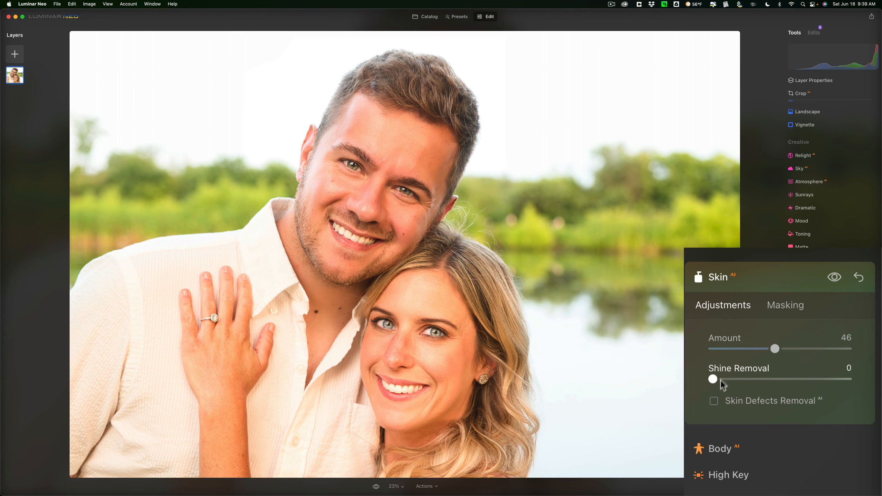
{"action": "left_click_drag", "start_coordinate": [717, 382], "coordinate": [860, 386]}
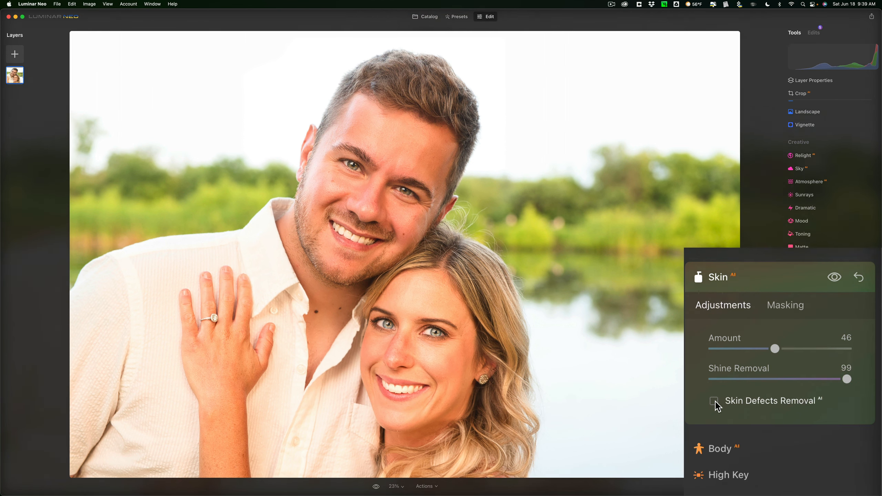
{"action": "left_click", "coordinate": [716, 404]}
{"action": "left_click", "coordinate": [715, 403]}
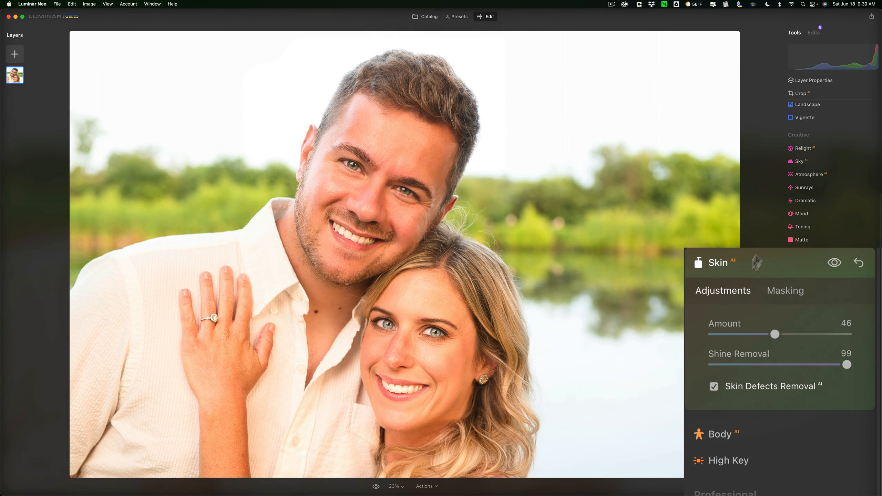
{"action": "left_click", "coordinate": [797, 258]}
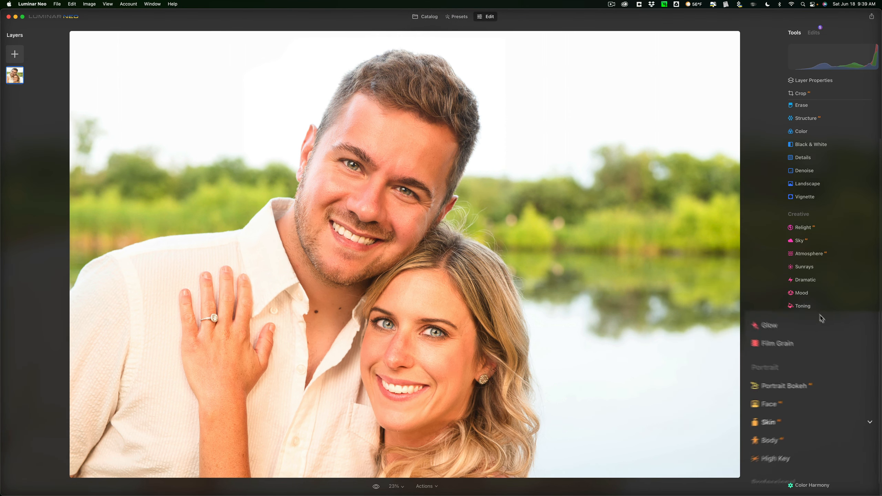
Compare the portrait before and after the edits twice, and review the list of applied edits before returning to the tools.
{"action": "left_click", "coordinate": [377, 487]}
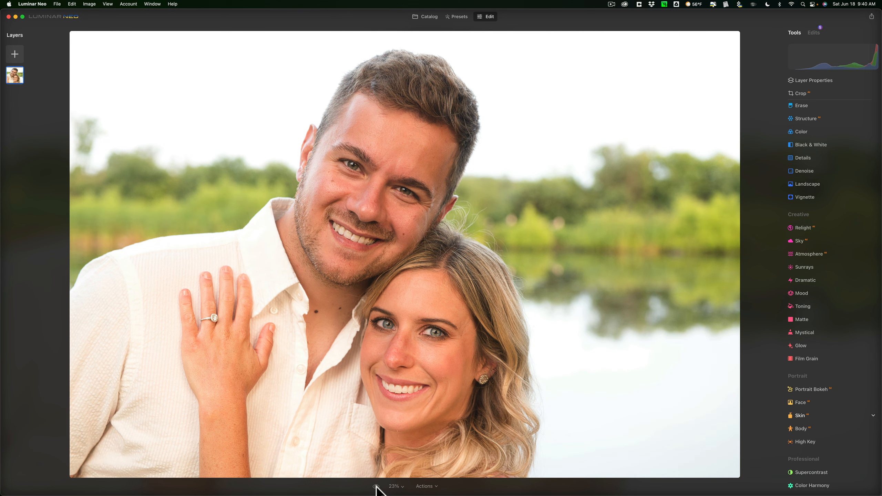
{"action": "left_click", "coordinate": [376, 487]}
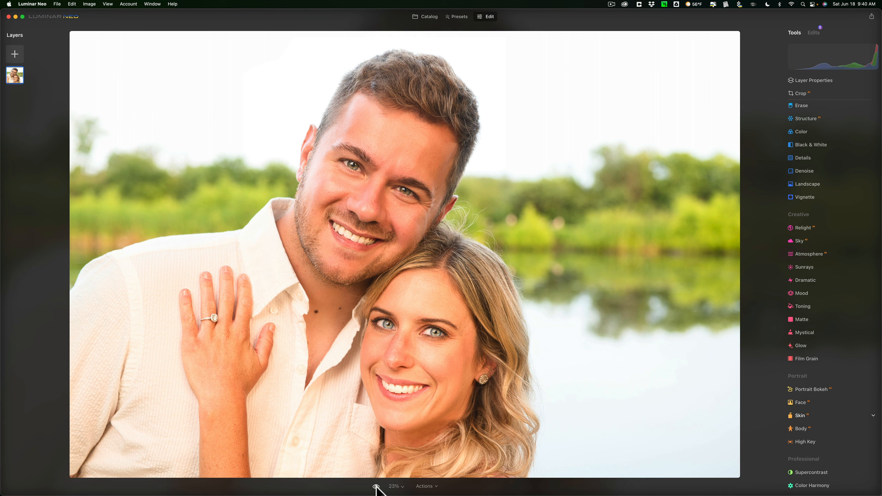
{"action": "left_click", "coordinate": [377, 487]}
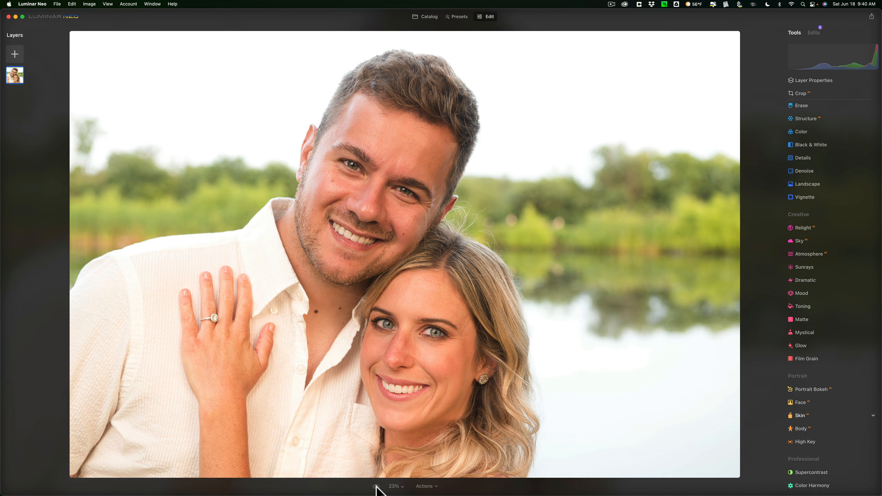
{"action": "left_click", "coordinate": [376, 487]}
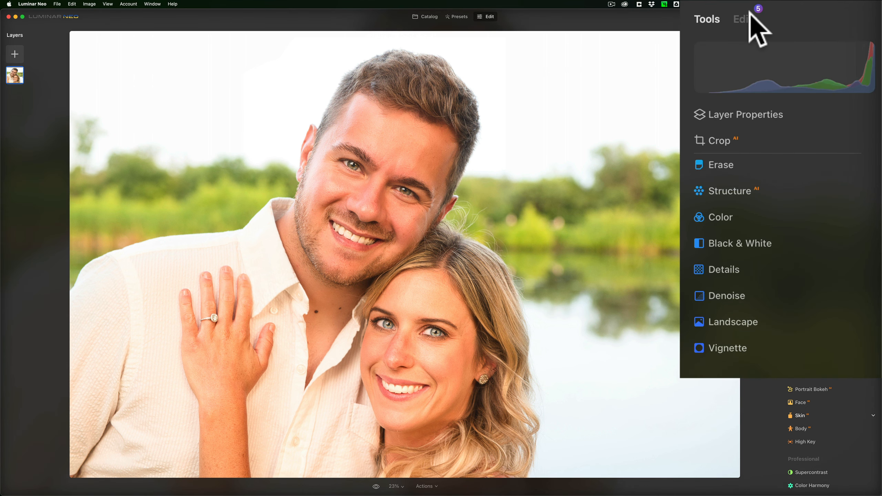
{"action": "left_click", "coordinate": [814, 33]}
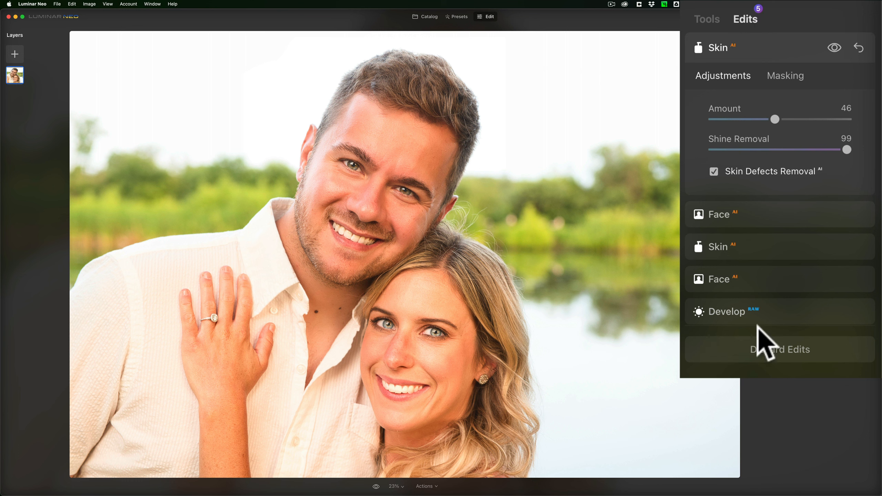
{"action": "left_click", "coordinate": [707, 19]}
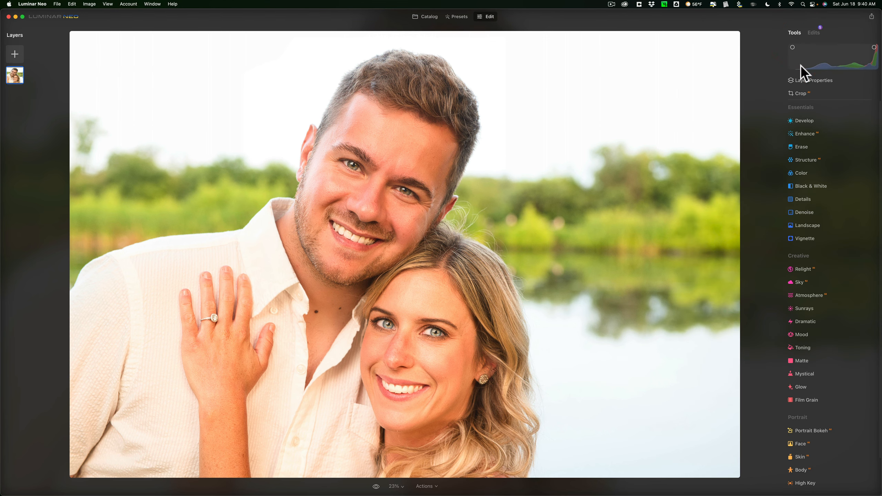